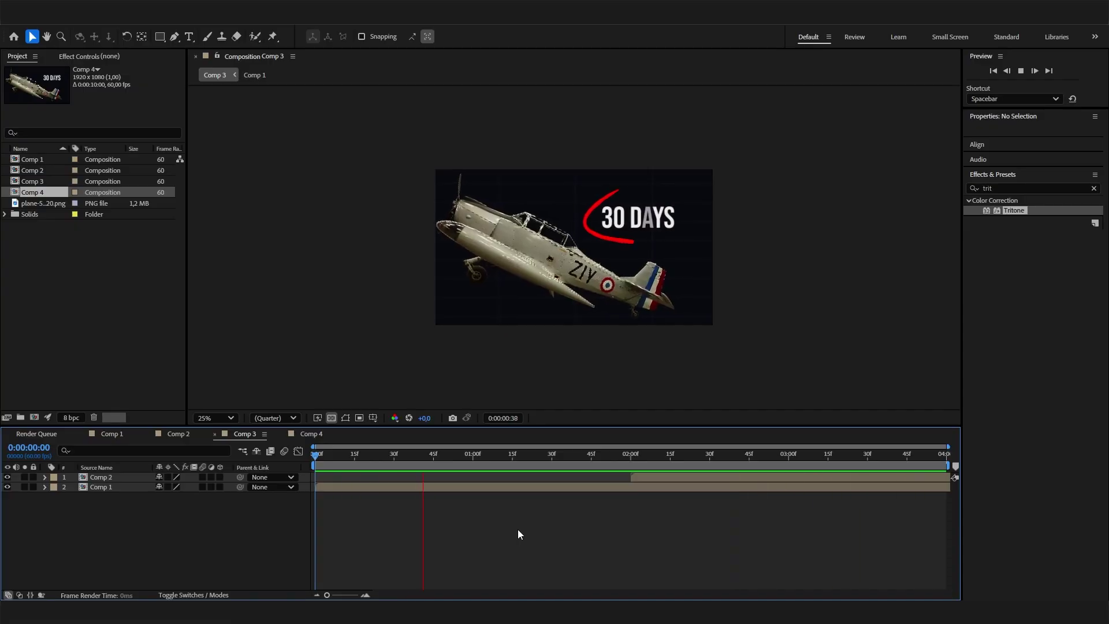
# Stop the Comp 3 preview of the red stroke drawing around 30 DAYS
pyautogui.press('space')
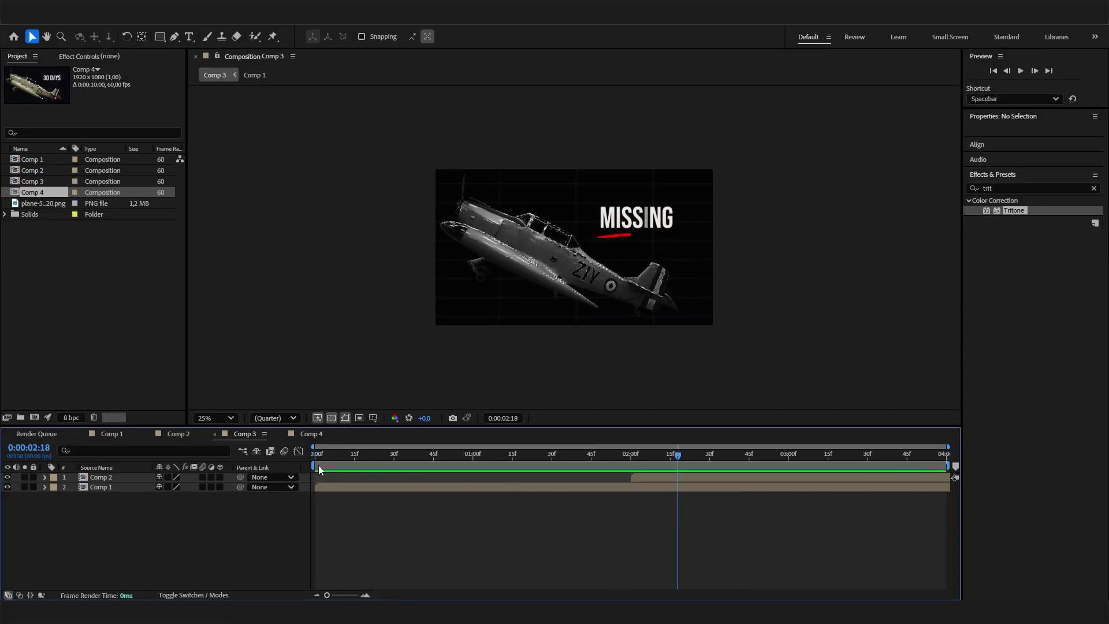
# Preview Comp 4's camera drifting around the plane image and the 30 DAYS title
pyautogui.click(316, 437)
pyautogui.press('space')
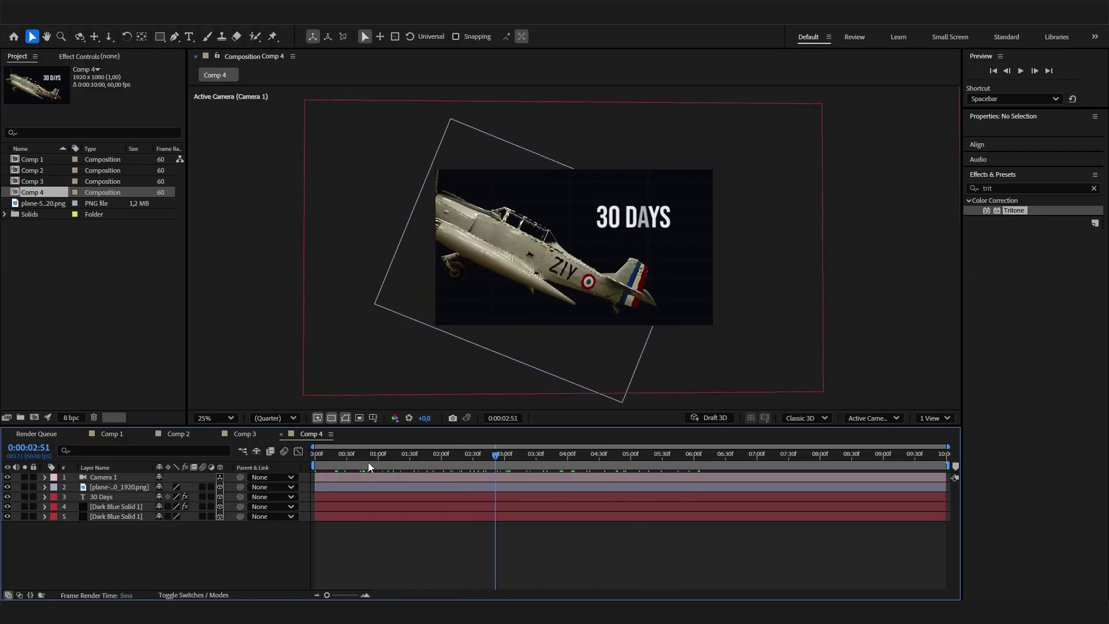
pyautogui.press('space')
pyautogui.moveTo(339, 456); pyautogui.dragTo(468, 457)
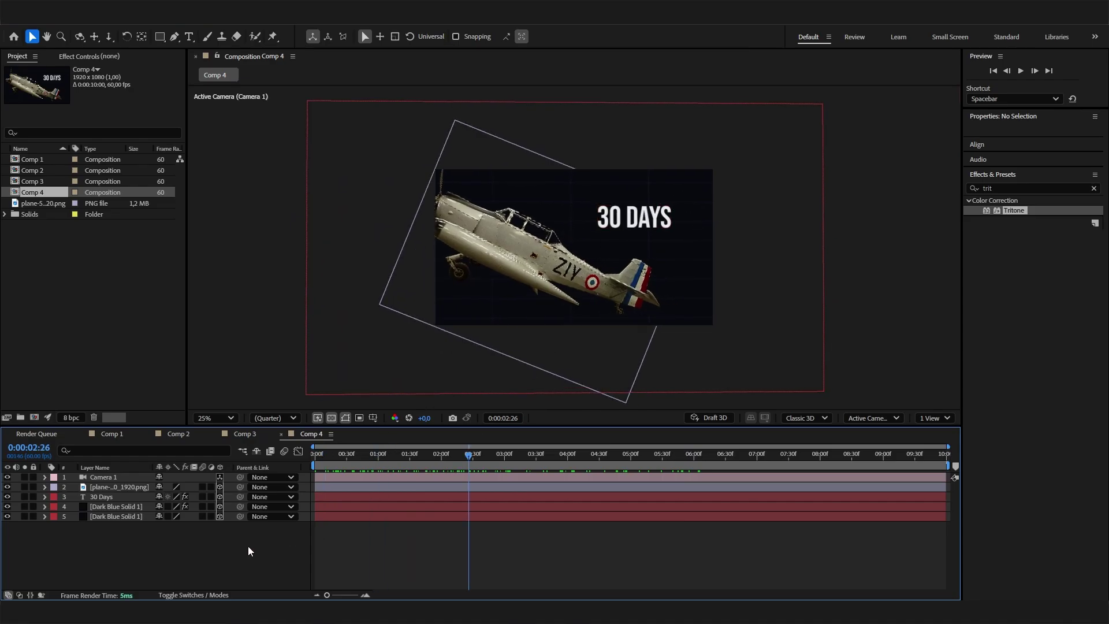
pyautogui.click(401, 456)
pyautogui.rightClick(195, 550)
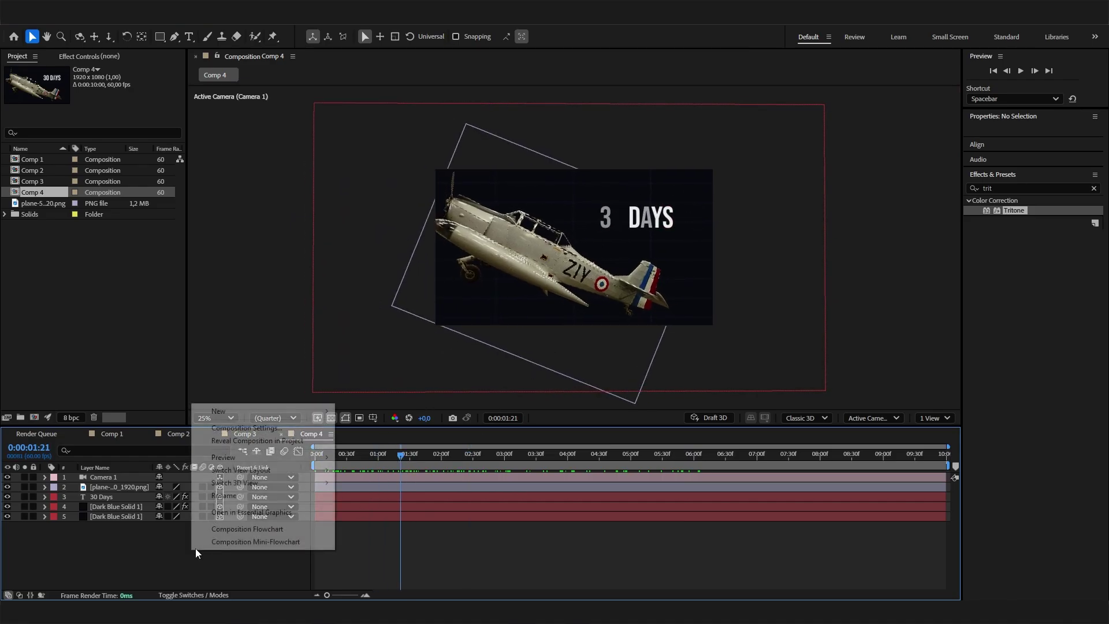
# With the Pen tool, draw a curved three-point closed path enclosing the fully visible 30 DAYS text
pyautogui.click(137, 565)
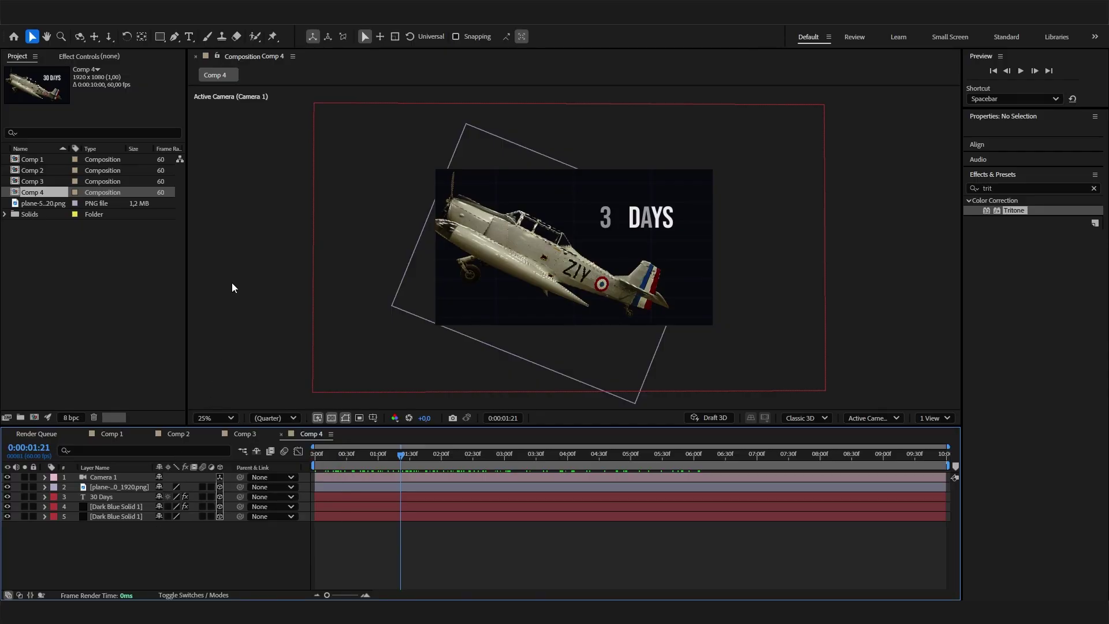
pyautogui.click(174, 38)
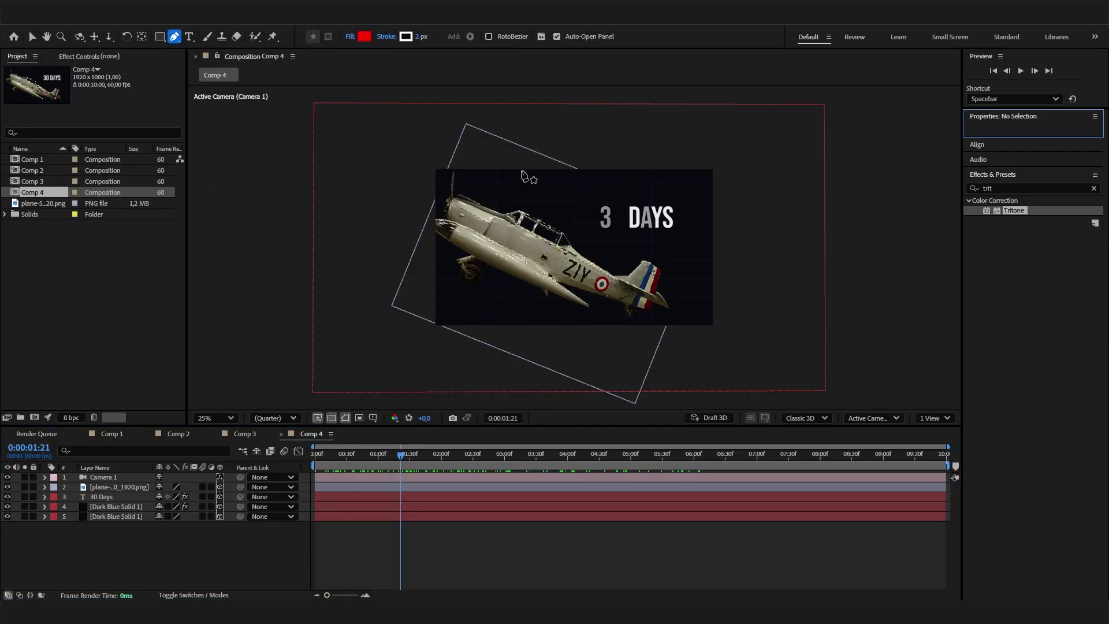
pyautogui.moveTo(407, 456)
pyautogui.mouseDown()
pyautogui.moveTo(451, 460)
pyautogui.moveTo(429, 461)
pyautogui.mouseUp()
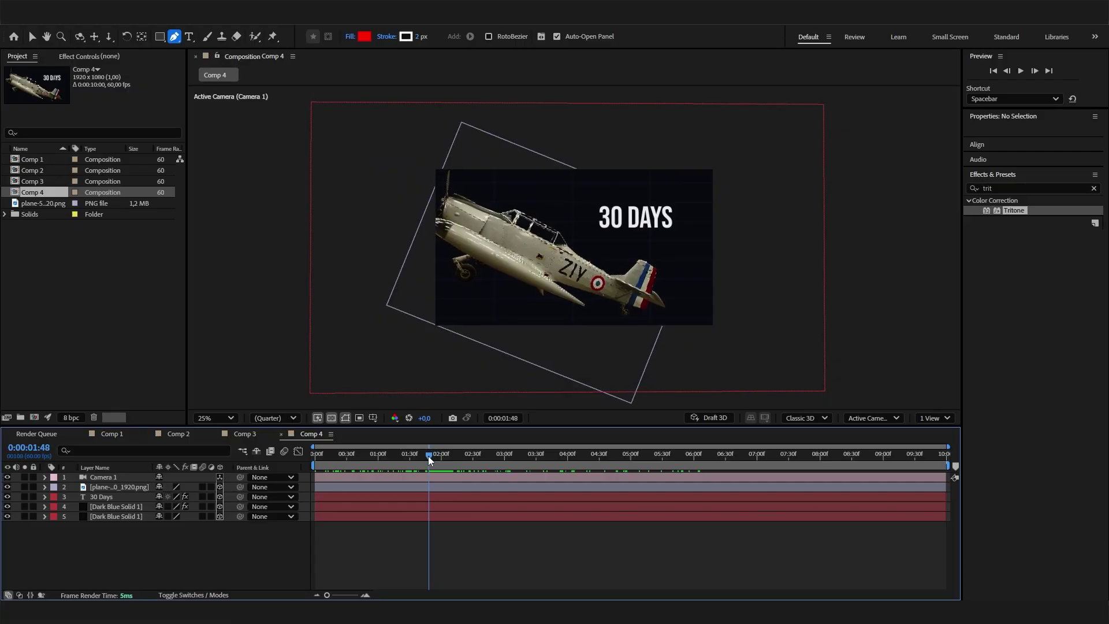
pyautogui.click(606, 194)
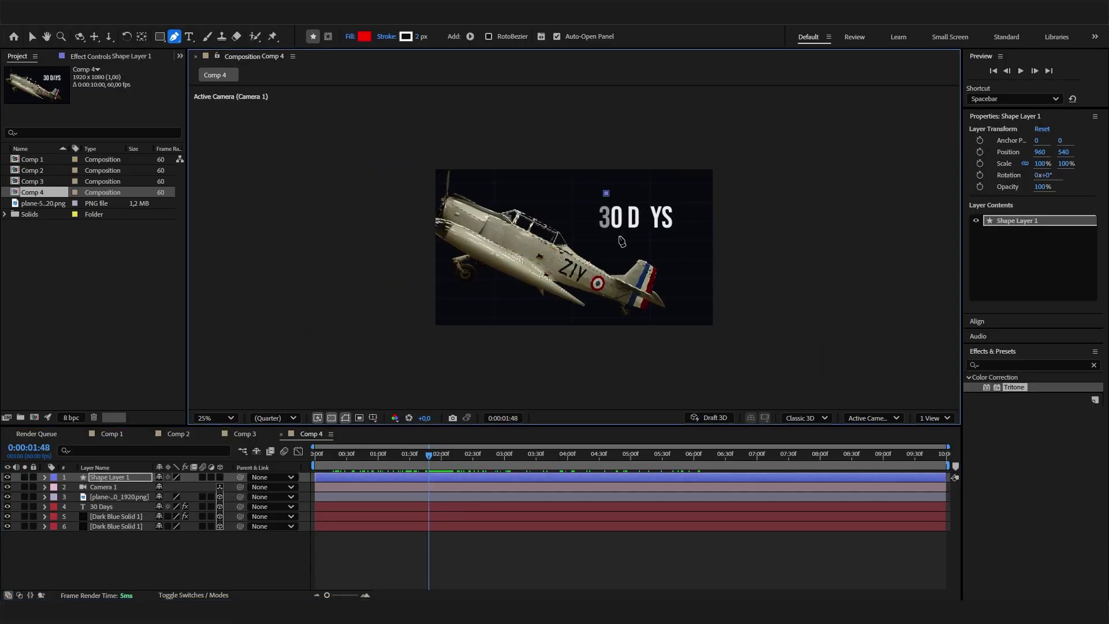
pyautogui.moveTo(635, 237); pyautogui.dragTo(730, 246)
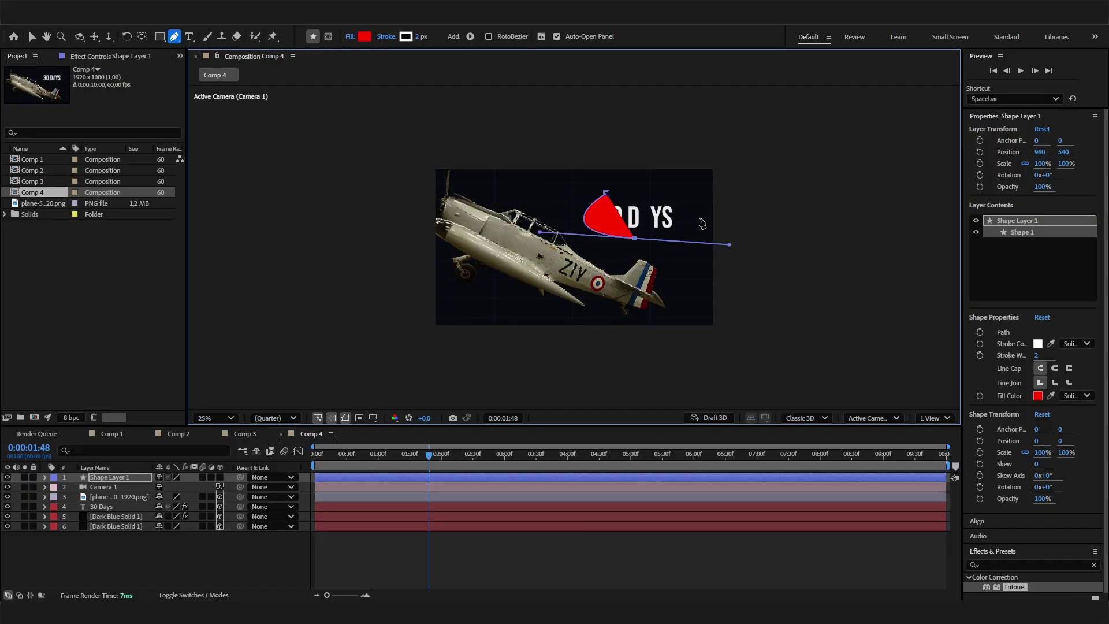
pyautogui.moveTo(633, 197); pyautogui.dragTo(566, 213)
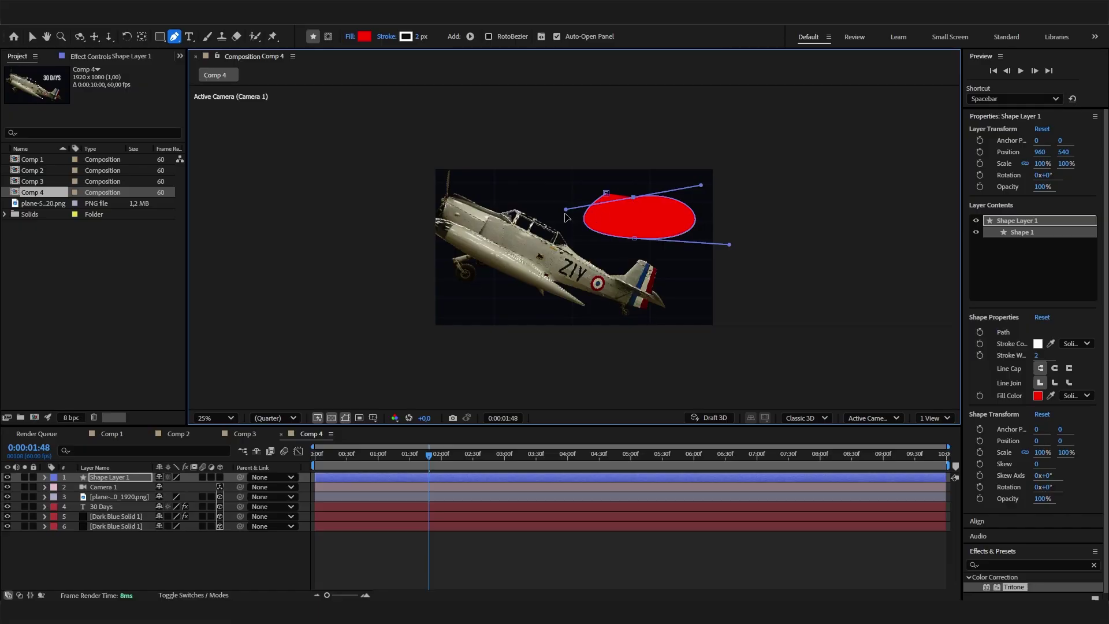
pyautogui.moveTo(570, 210); pyautogui.dragTo(574, 206)
# Delete Fill 1 from Shape 1 so the ellipse has no red fill
pyautogui.click(44, 477)
pyautogui.click(56, 487)
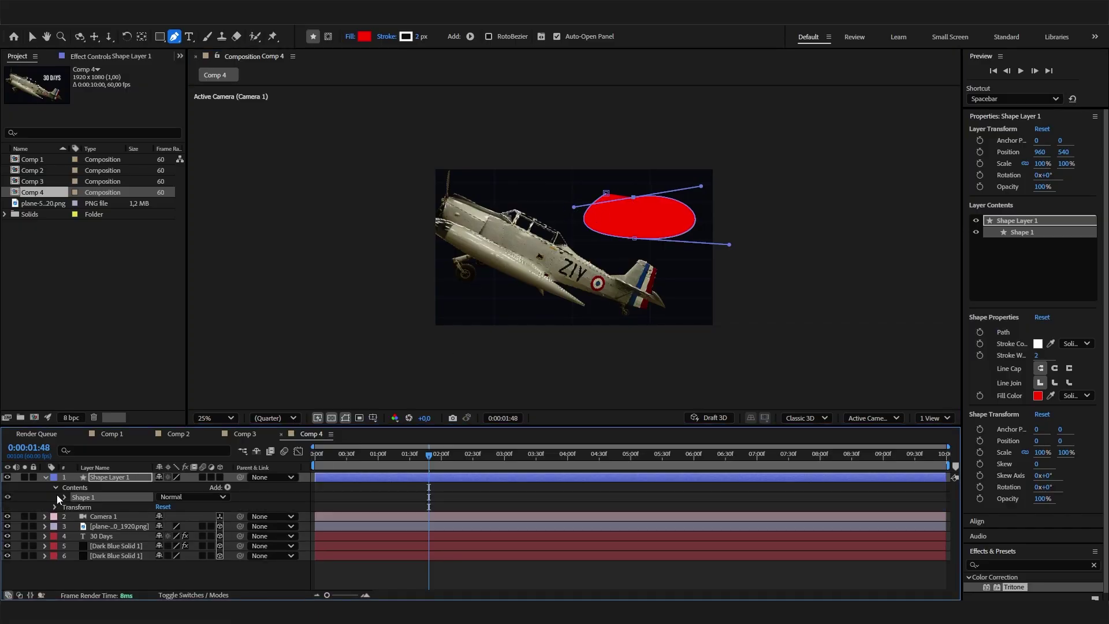
pyautogui.click(64, 497)
pyautogui.click(113, 525)
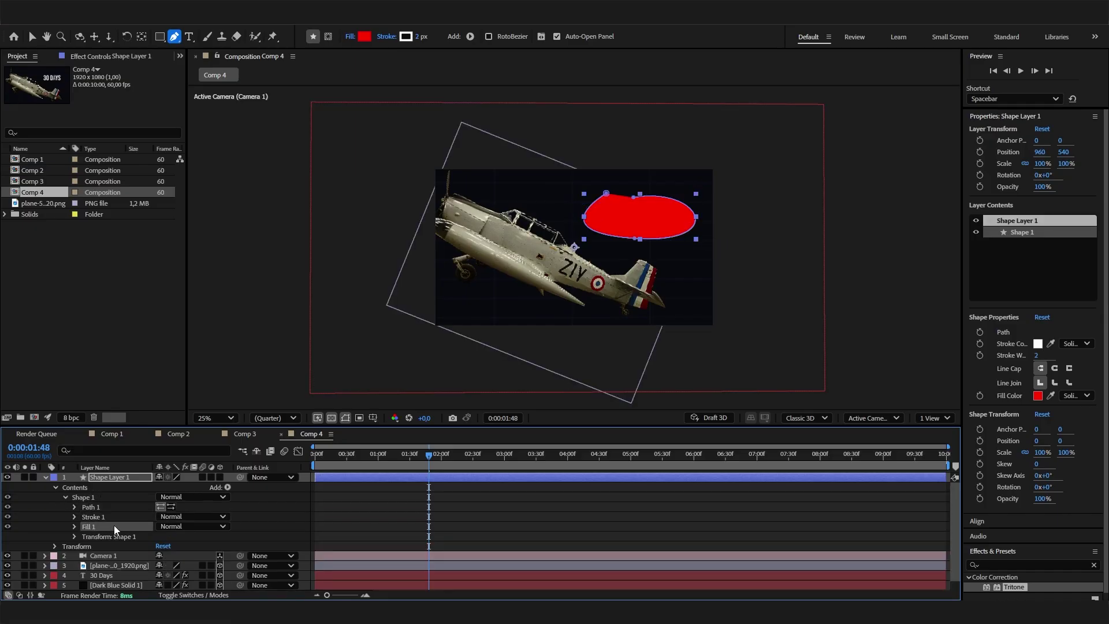
pyautogui.press('Delete')
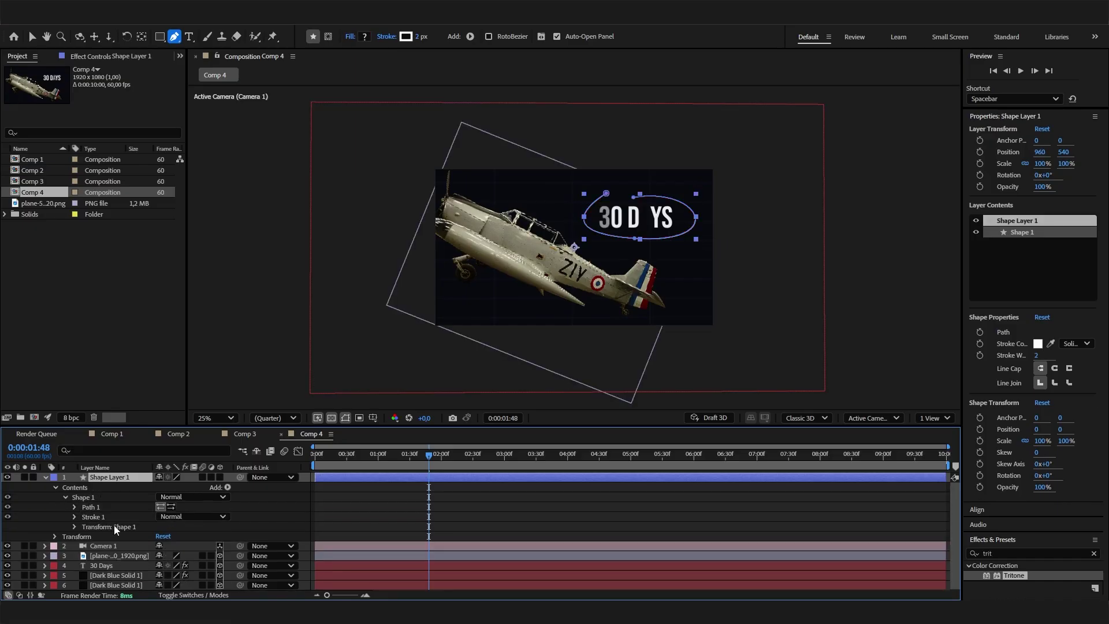
# Set Stroke 1 width to 33 and reshape the ellipse curve near the 3
pyautogui.click(75, 516)
pyautogui.scroll(-1, 139, 538)
pyautogui.moveTo(161, 525); pyautogui.dragTo(178, 525)
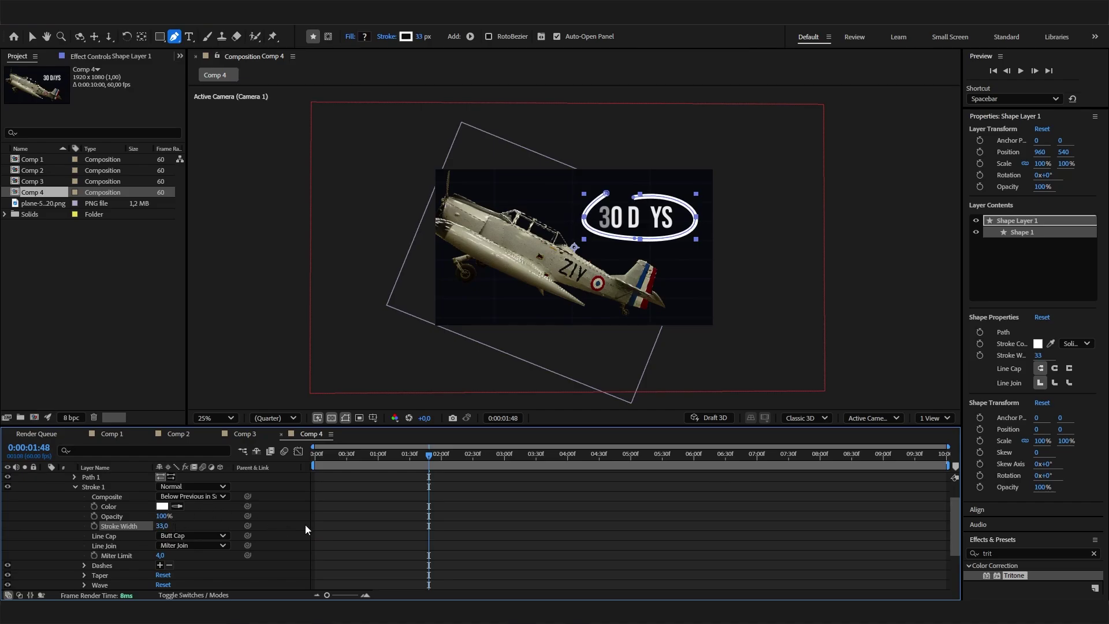
pyautogui.click(607, 194)
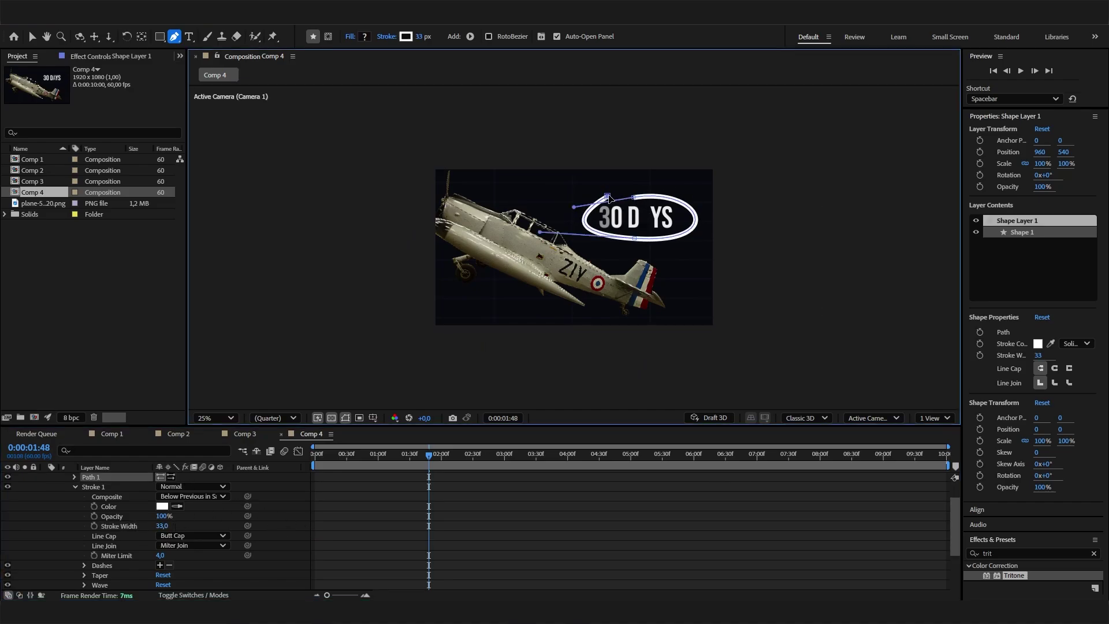
pyautogui.moveTo(577, 209)
pyautogui.mouseDown()
pyautogui.moveTo(644, 195)
pyautogui.moveTo(588, 248)
pyautogui.moveTo(546, 237)
pyautogui.moveTo(586, 206)
pyautogui.mouseUp()
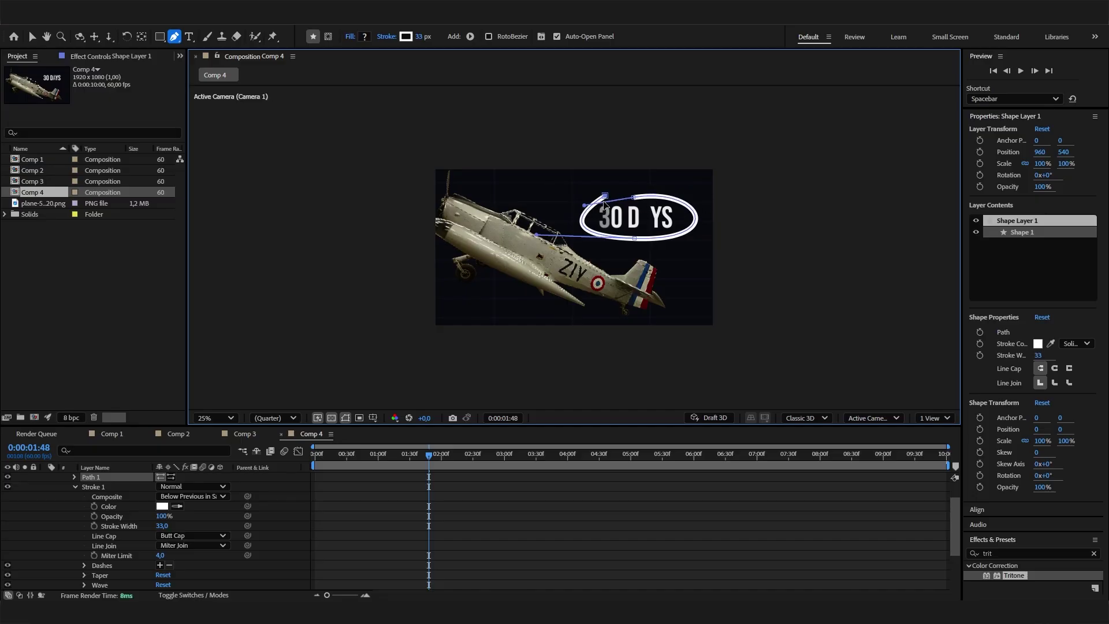
# Position the ellipse at 930,551 and scale it to 104%
pyautogui.press('p')
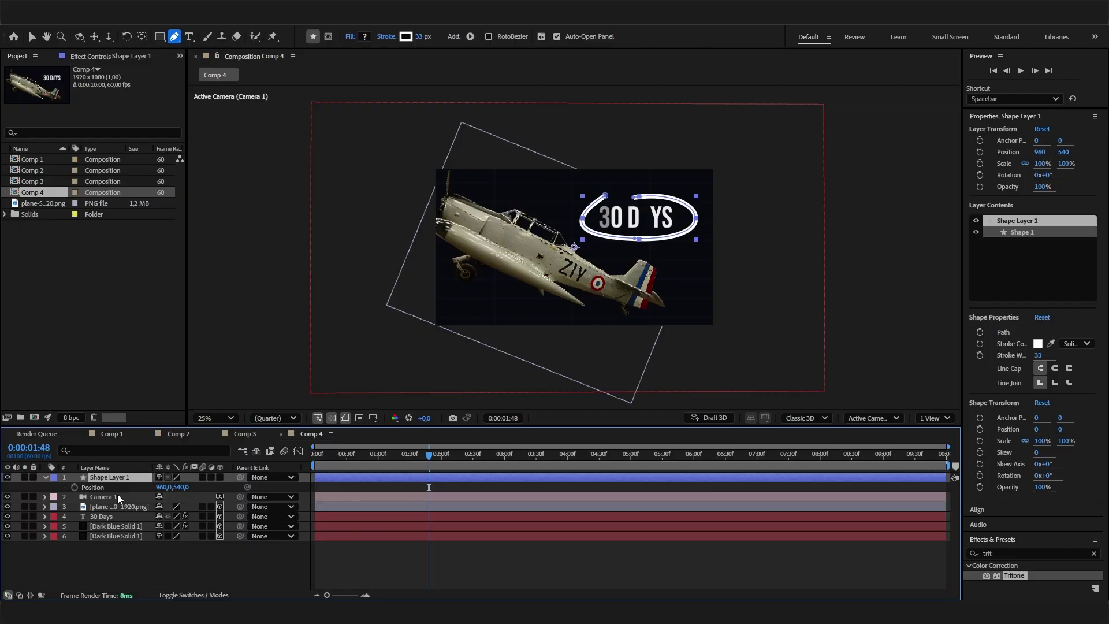
pyautogui.moveTo(159, 491); pyautogui.dragTo(187, 488)
pyautogui.press('s')
pyautogui.press('p')
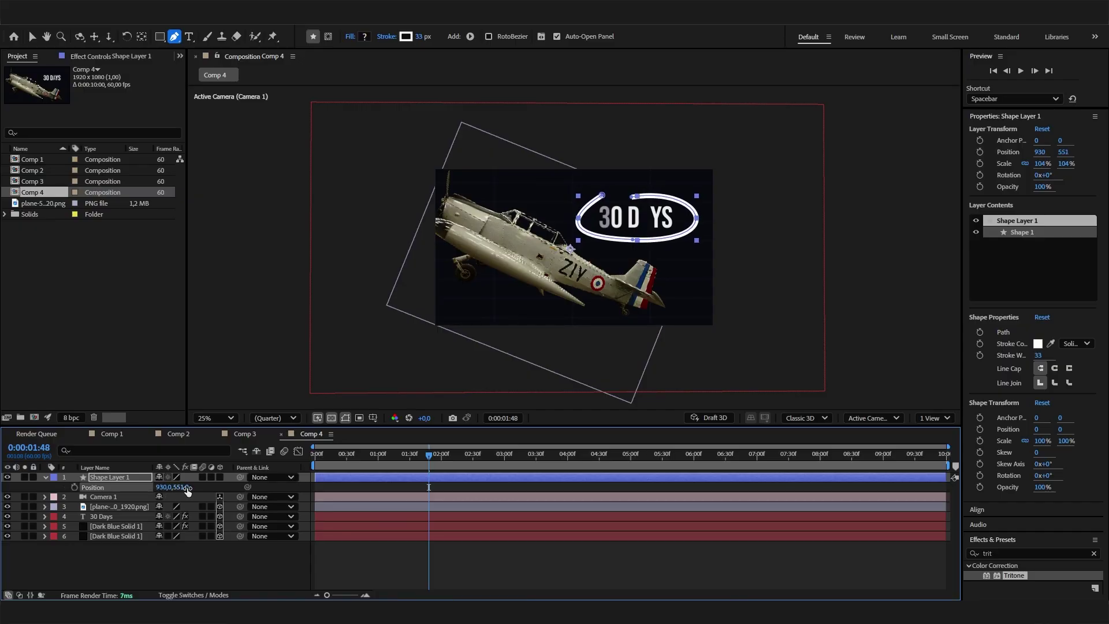
pyautogui.click(234, 563)
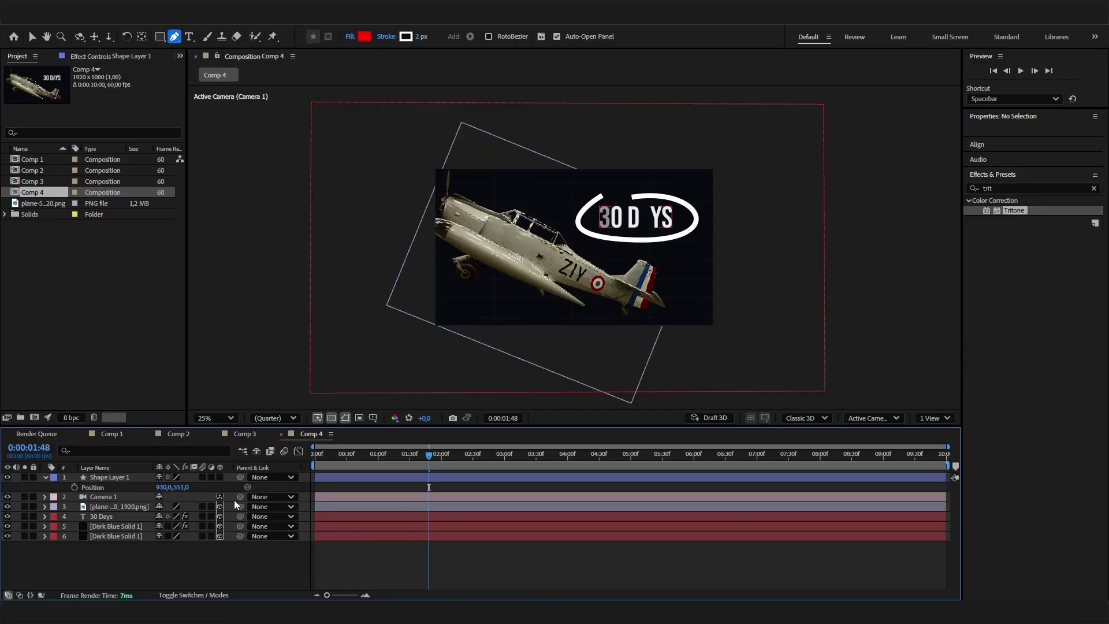
# Make Shape Layer 1 3D and preview the ring following the camera move
pyautogui.moveTo(449, 449); pyautogui.dragTo(303, 485)
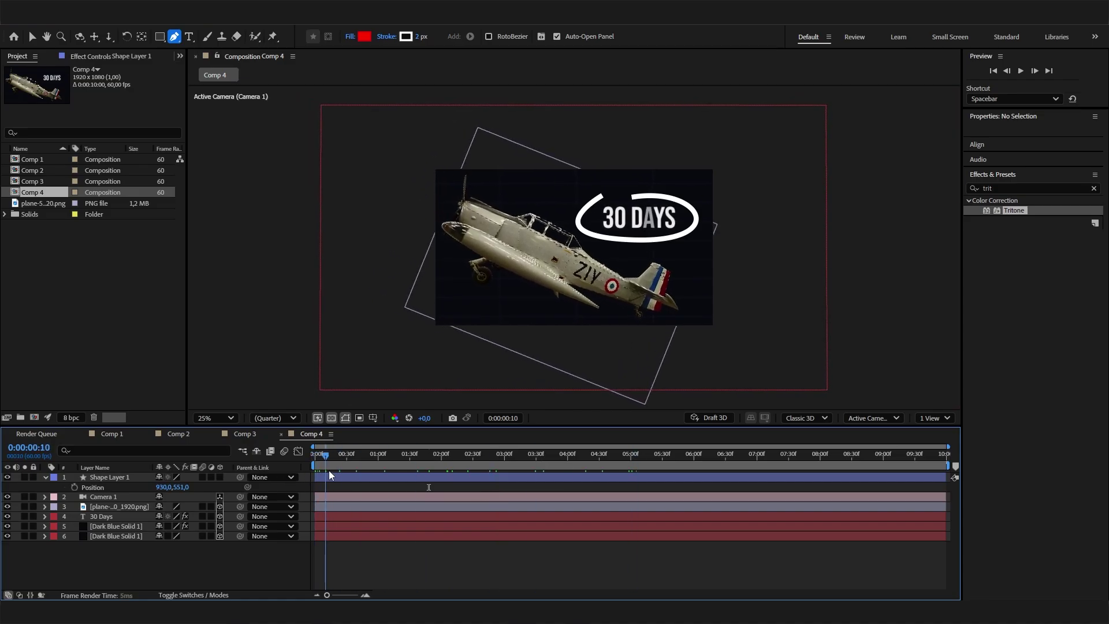
pyautogui.click(220, 477)
pyautogui.moveTo(387, 467); pyautogui.dragTo(350, 465)
pyautogui.press('space')
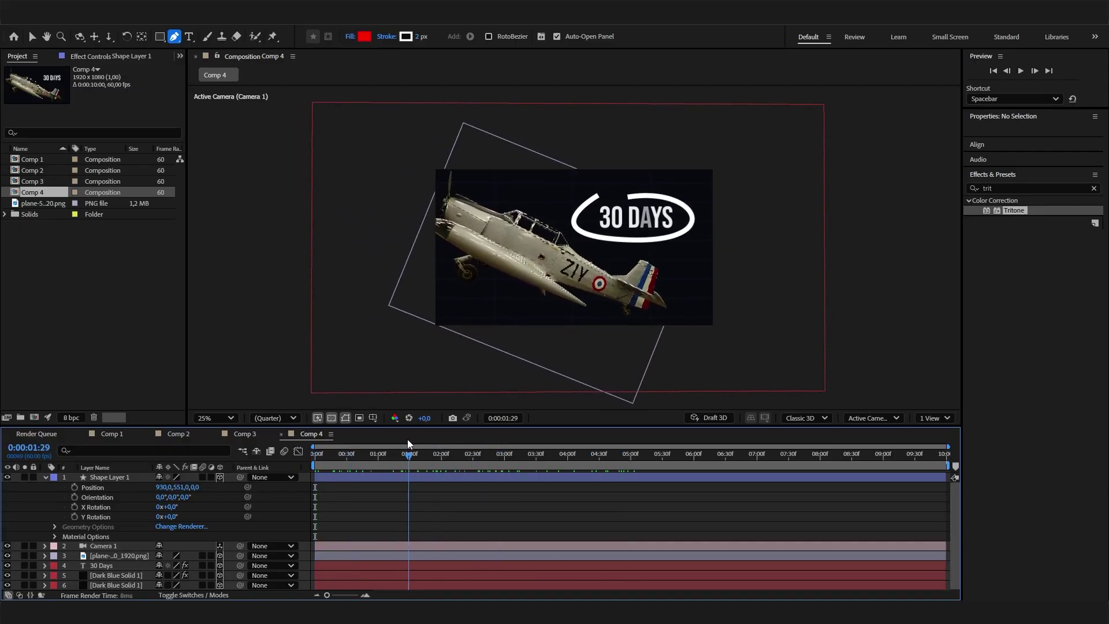
pyautogui.press('space')
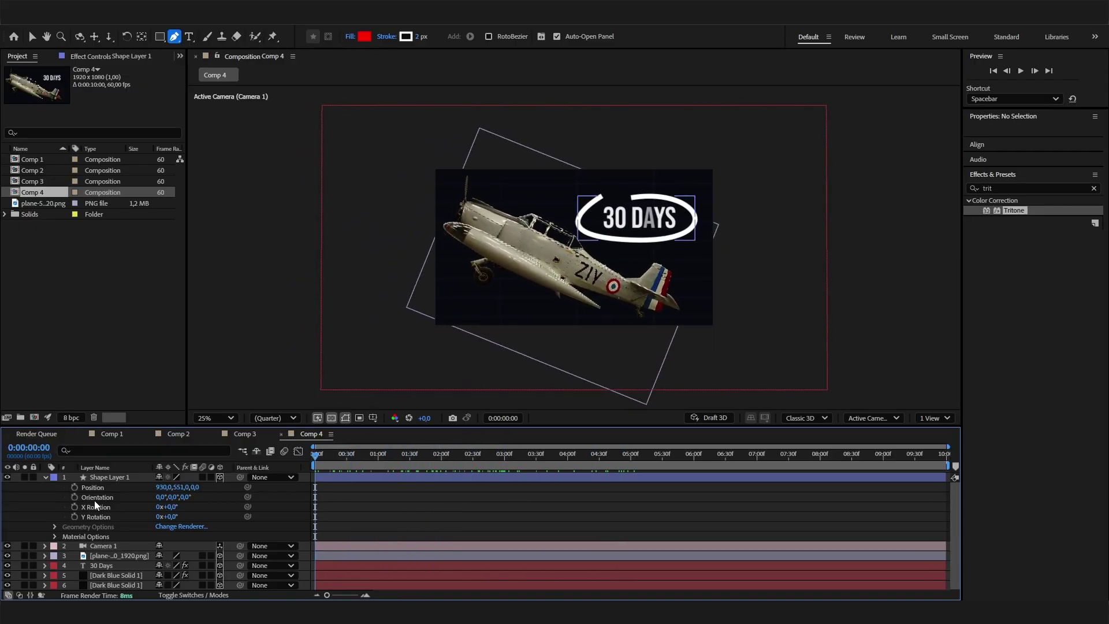
pyautogui.click(118, 479)
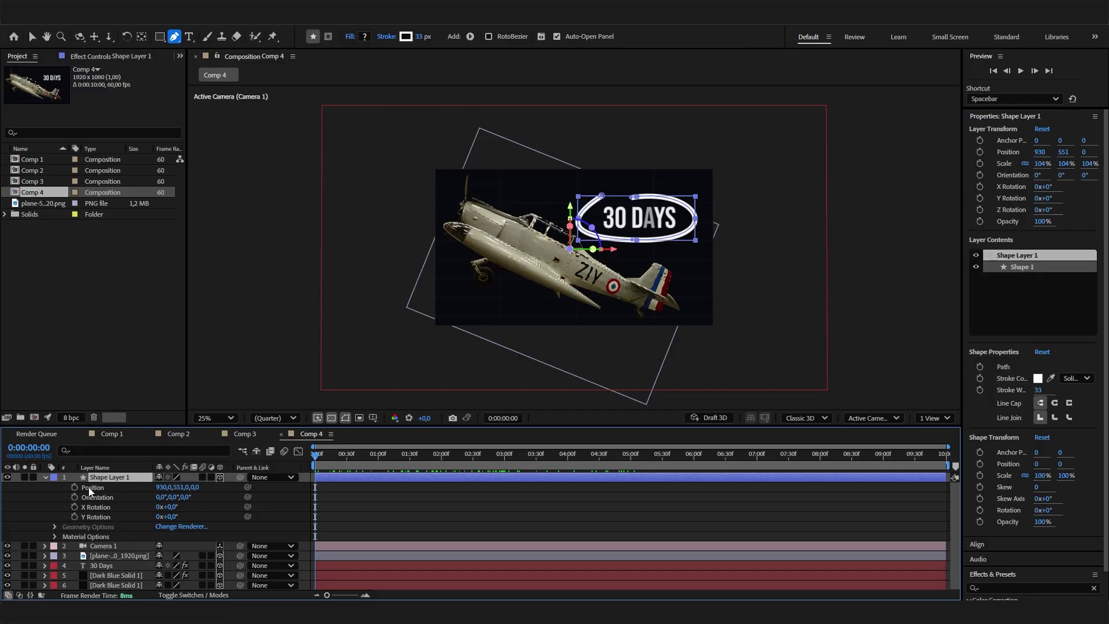
pyautogui.press('u')
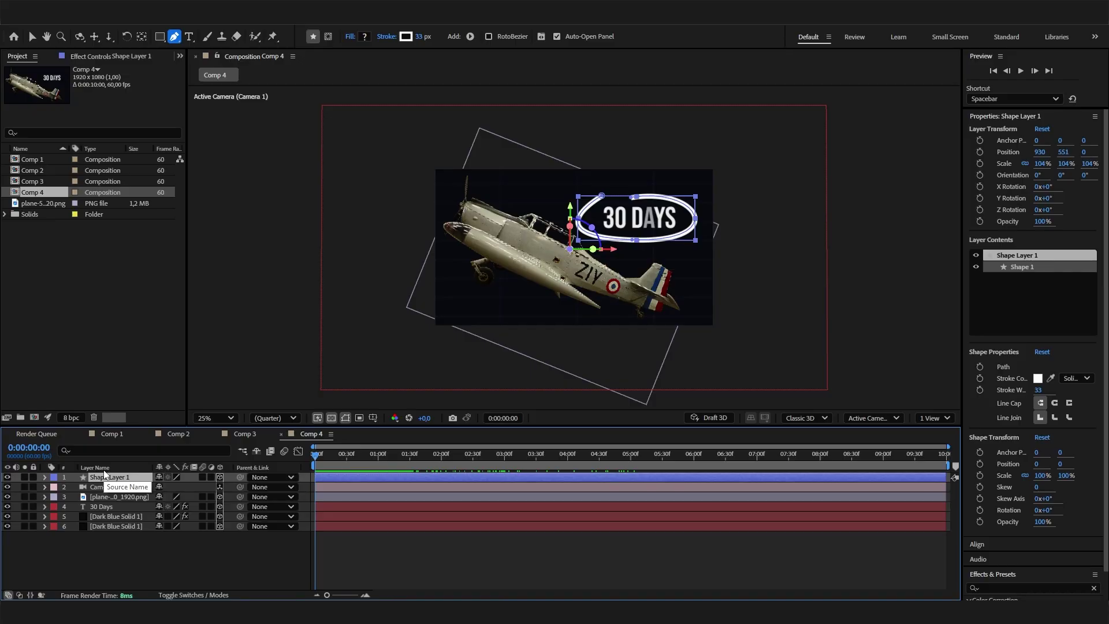
# Add Trim Paths to Shape 1 of the ellipse layer
pyautogui.click(45, 477)
pyautogui.click(55, 488)
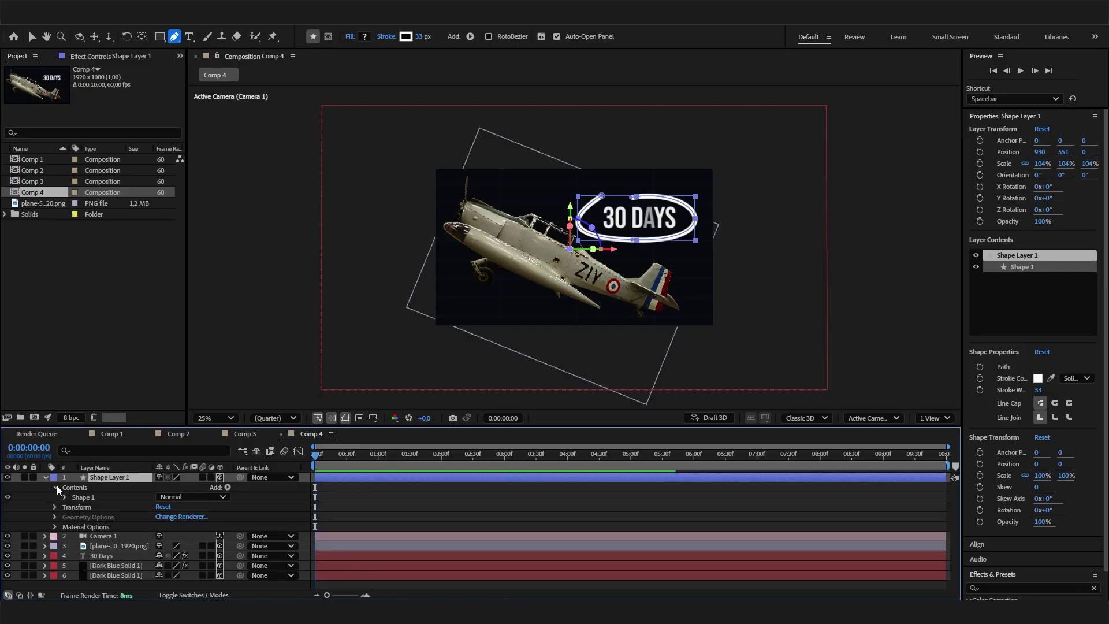
pyautogui.click(64, 497)
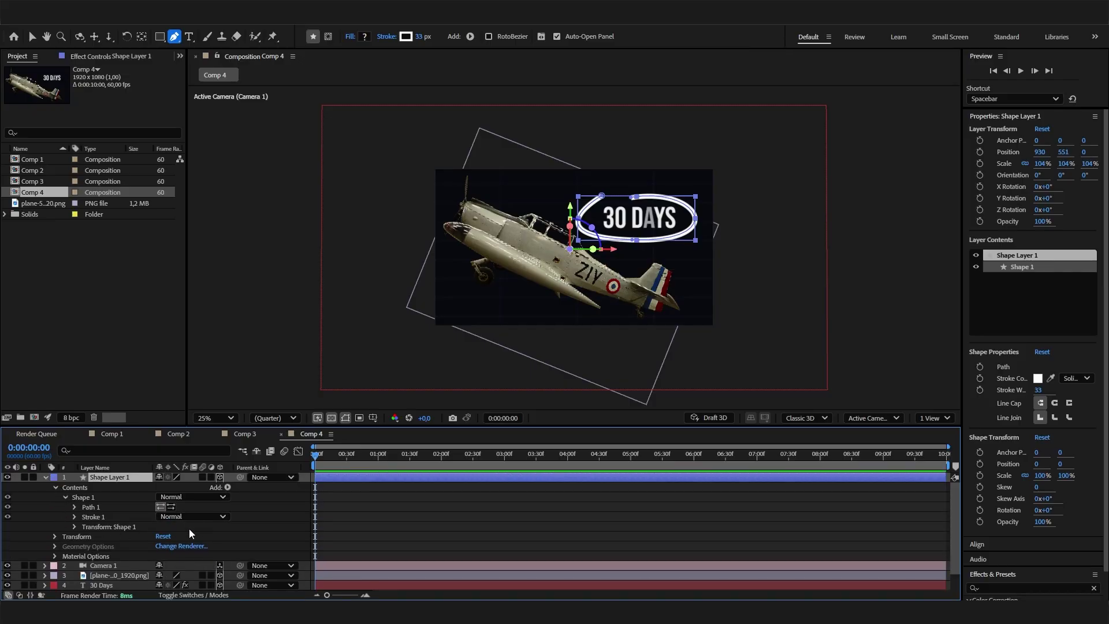
pyautogui.click(228, 487)
pyautogui.click(300, 424)
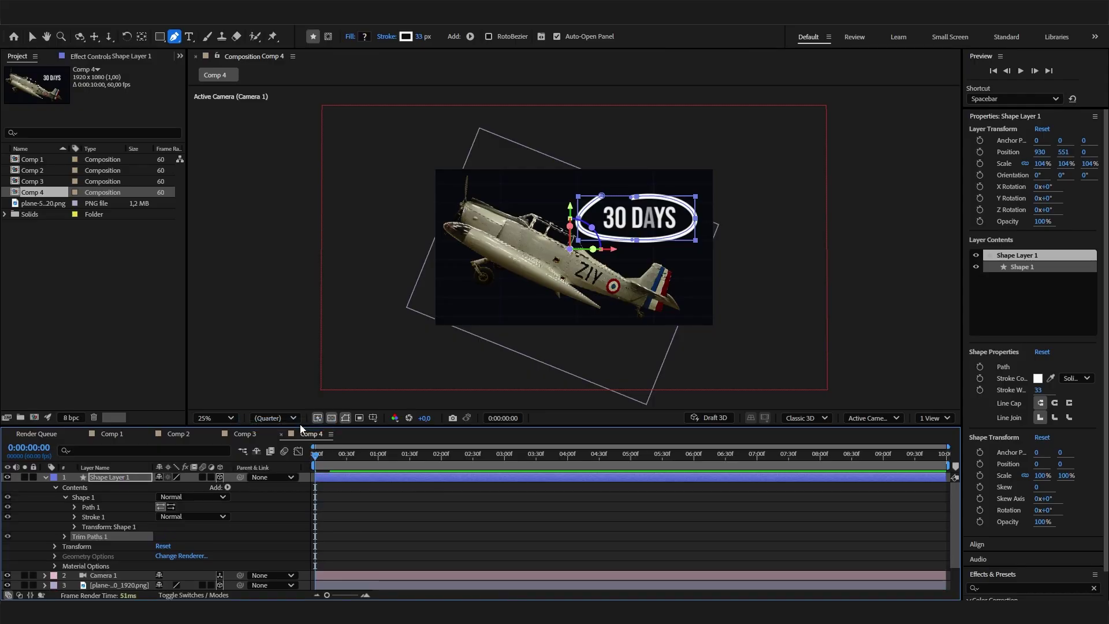
pyautogui.click(64, 537)
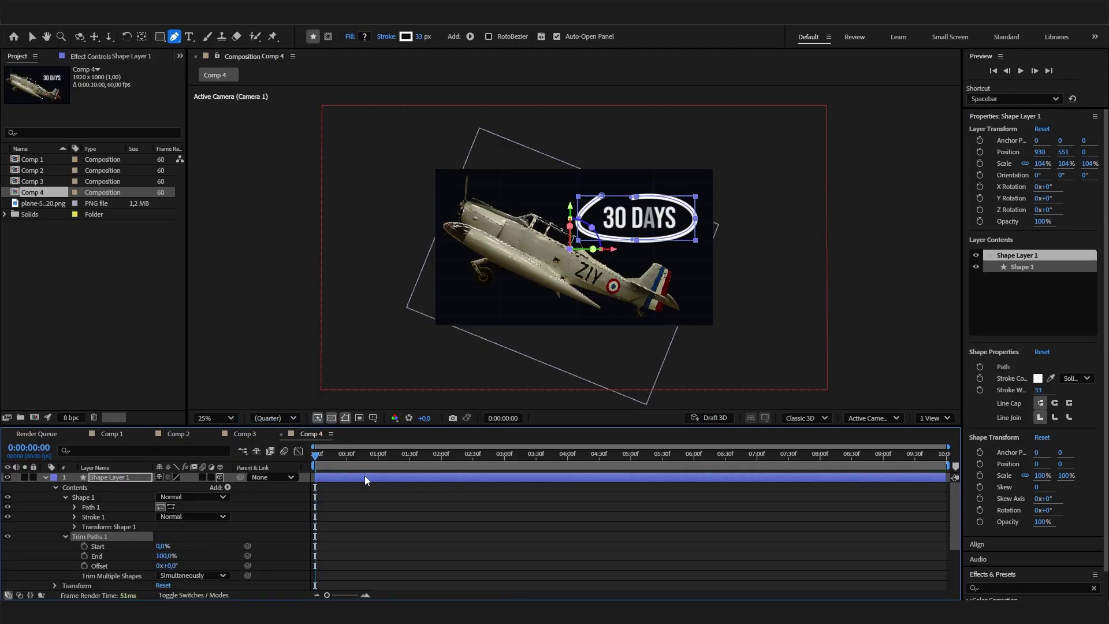
# Keyframe Trim Paths End from 0% at 0:00 to 100% at 2:29, then preview
pyautogui.moveTo(165, 556); pyautogui.dragTo(59, 565)
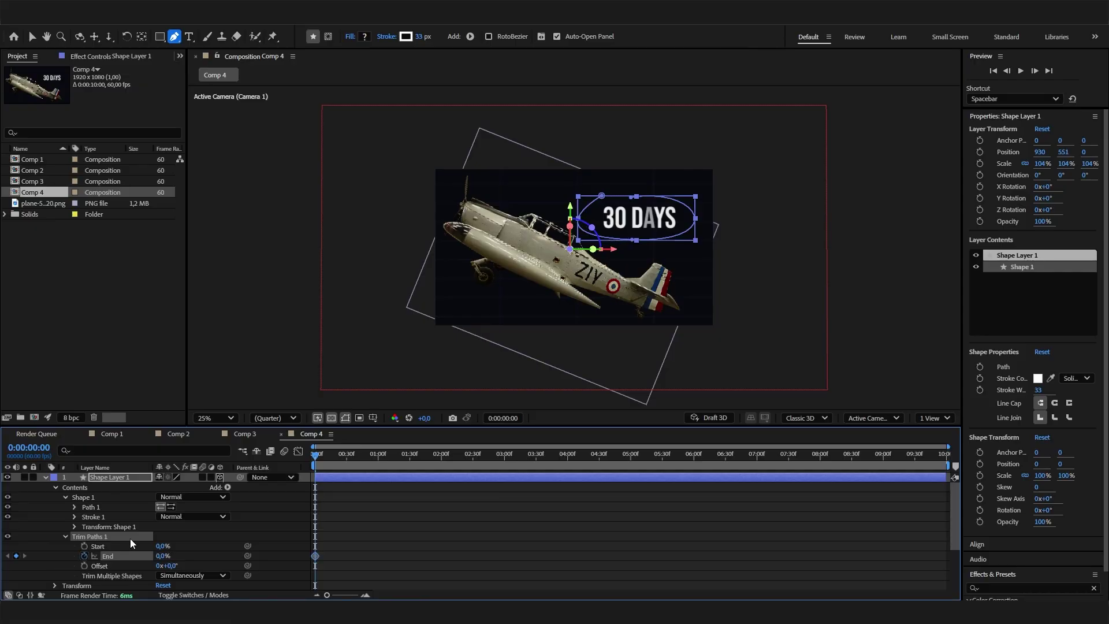
pyautogui.moveTo(434, 460); pyautogui.dragTo(473, 459)
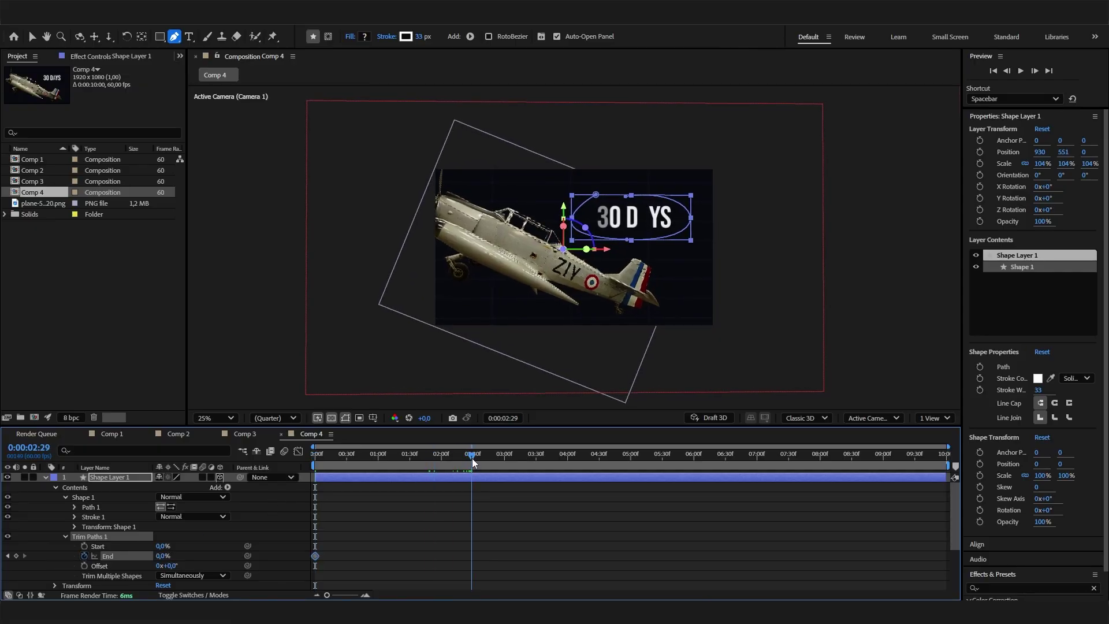
pyautogui.moveTo(161, 558); pyautogui.dragTo(248, 554)
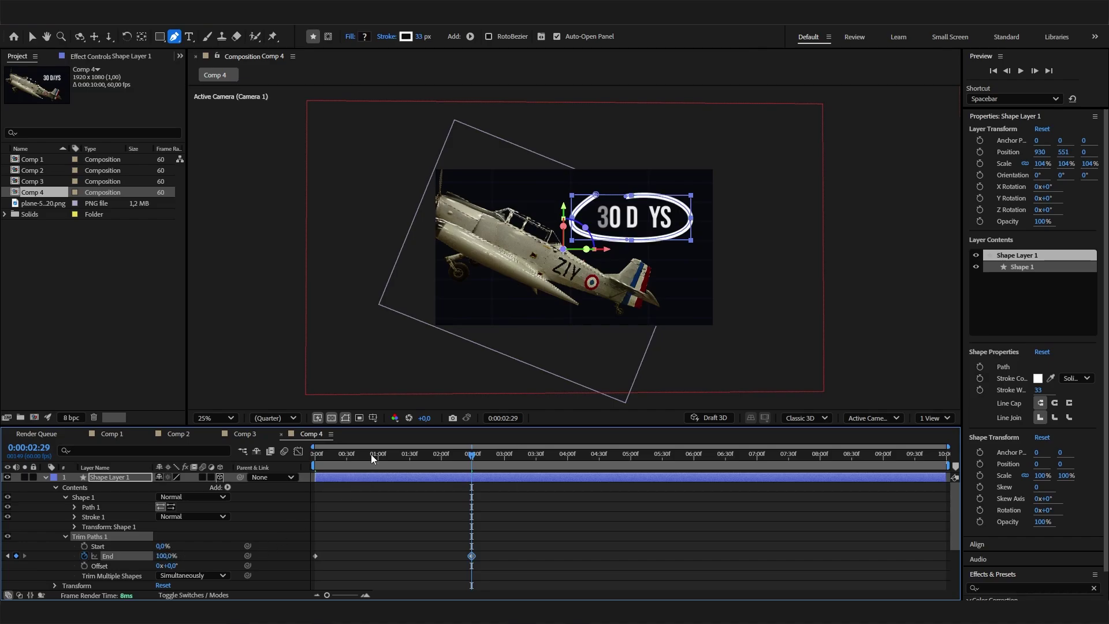
pyautogui.press('space')
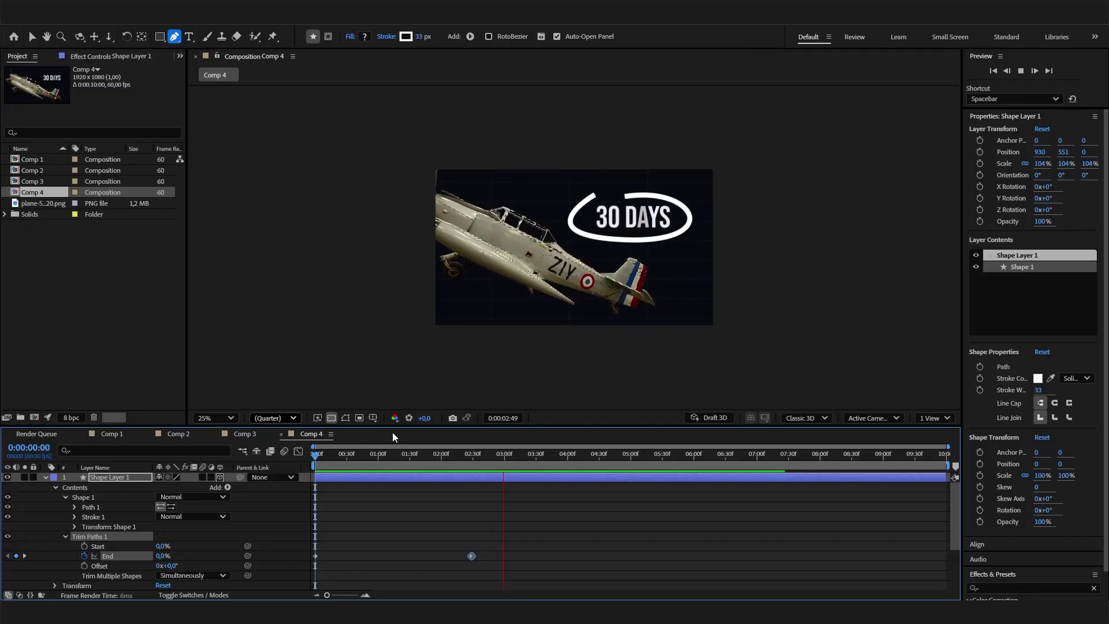
pyautogui.press('space')
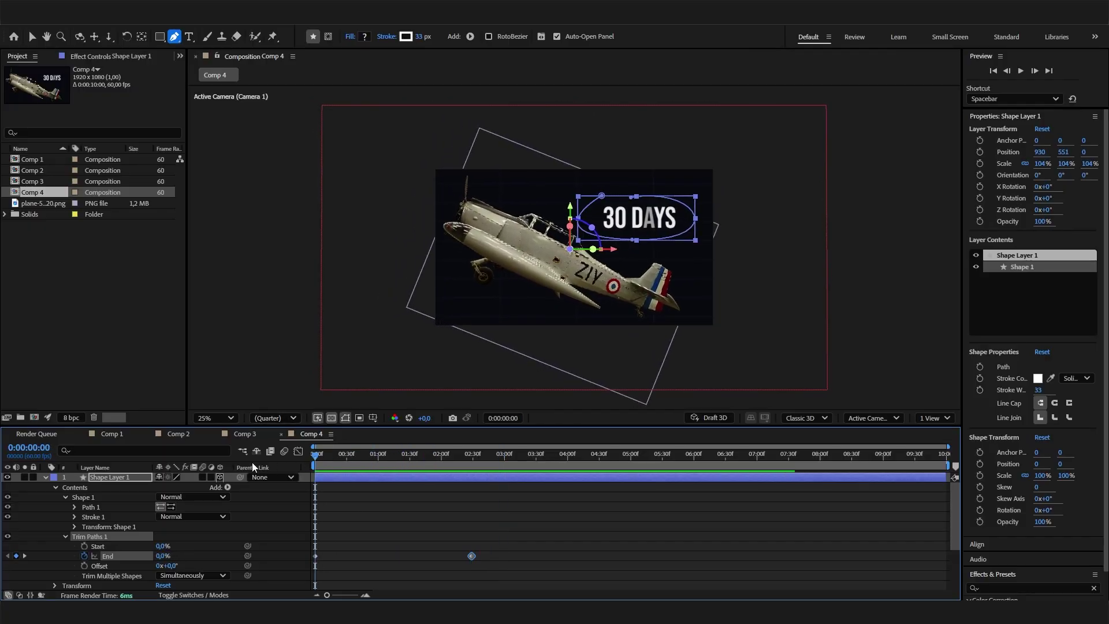
pyautogui.moveTo(412, 455); pyautogui.dragTo(349, 459)
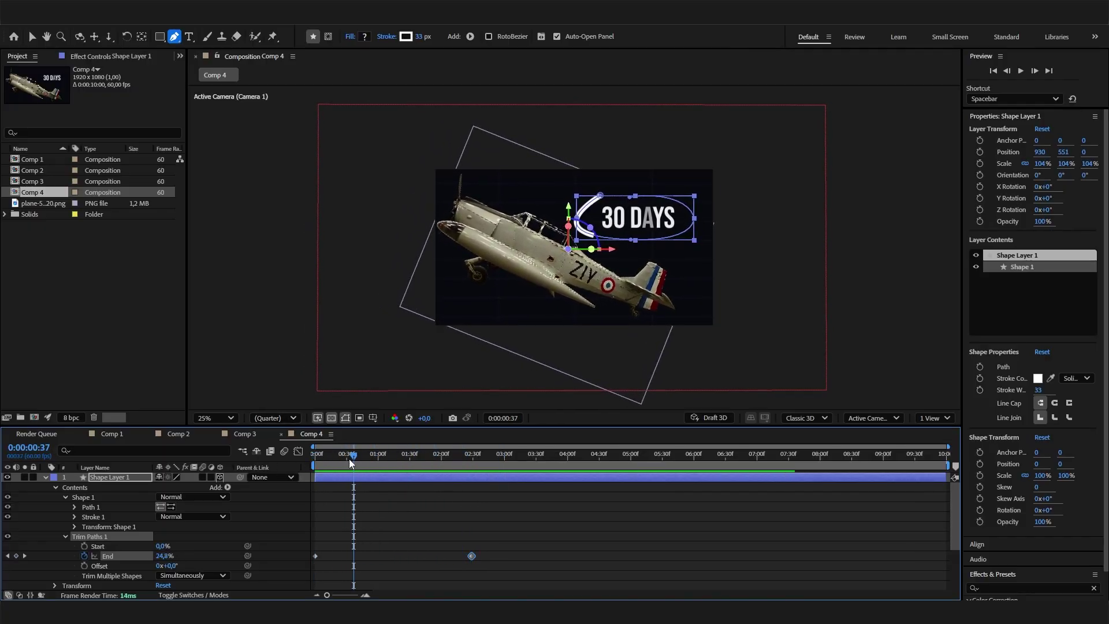
# Apply Easy Ease to the End keyframes and move the 100% keyframe earlier to about 1:30
pyautogui.click(299, 451)
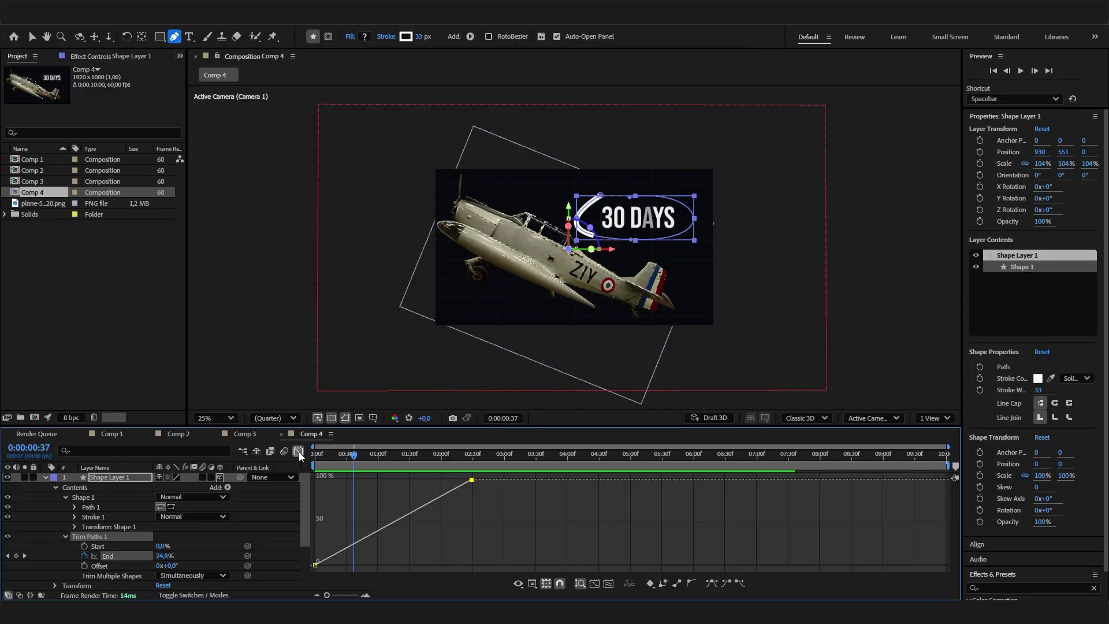
pyautogui.click(130, 556)
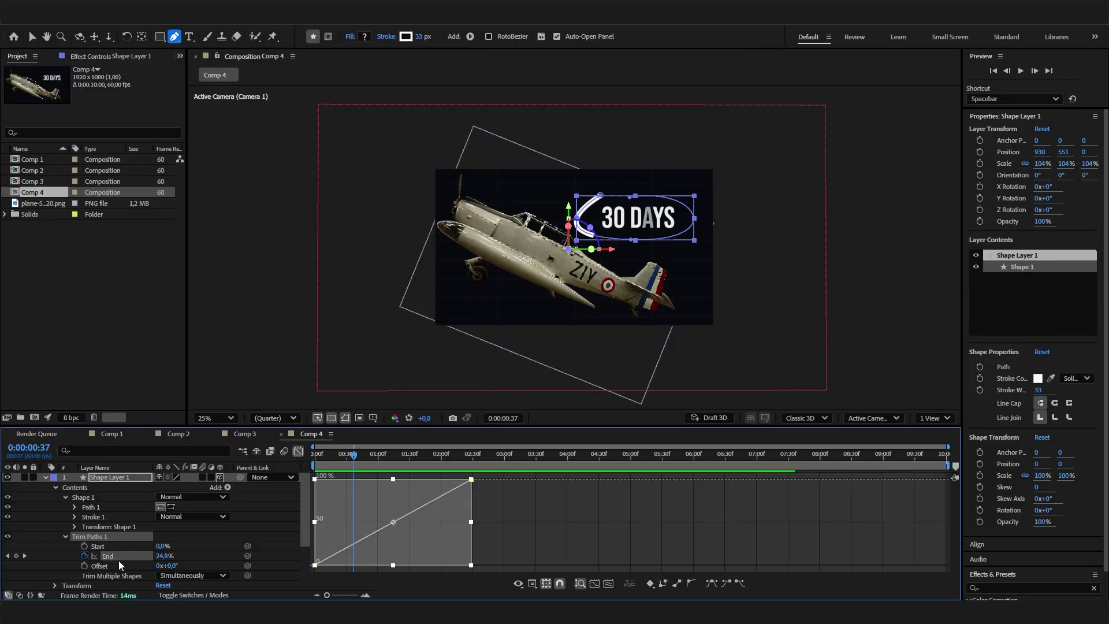
pyautogui.click(712, 584)
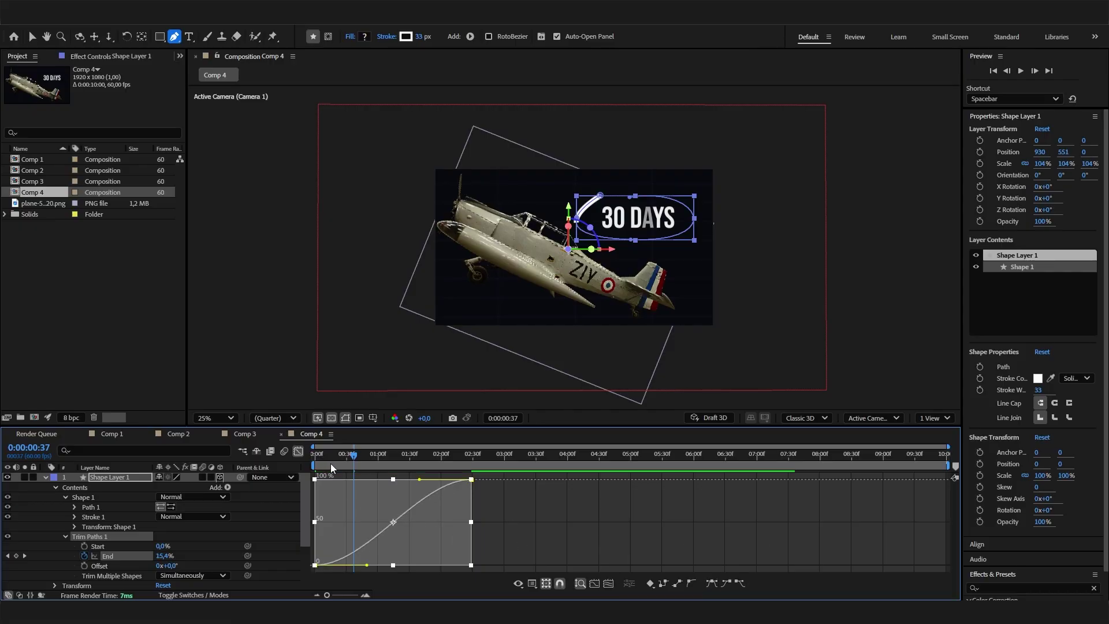
pyautogui.moveTo(331, 463); pyautogui.dragTo(223, 466)
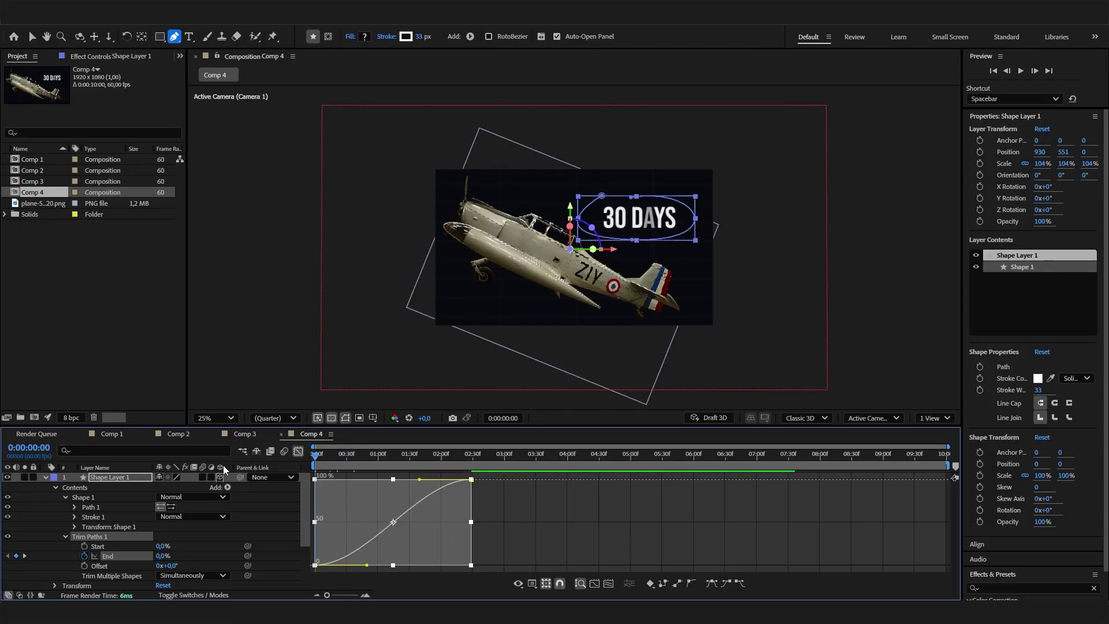
pyautogui.press('space')
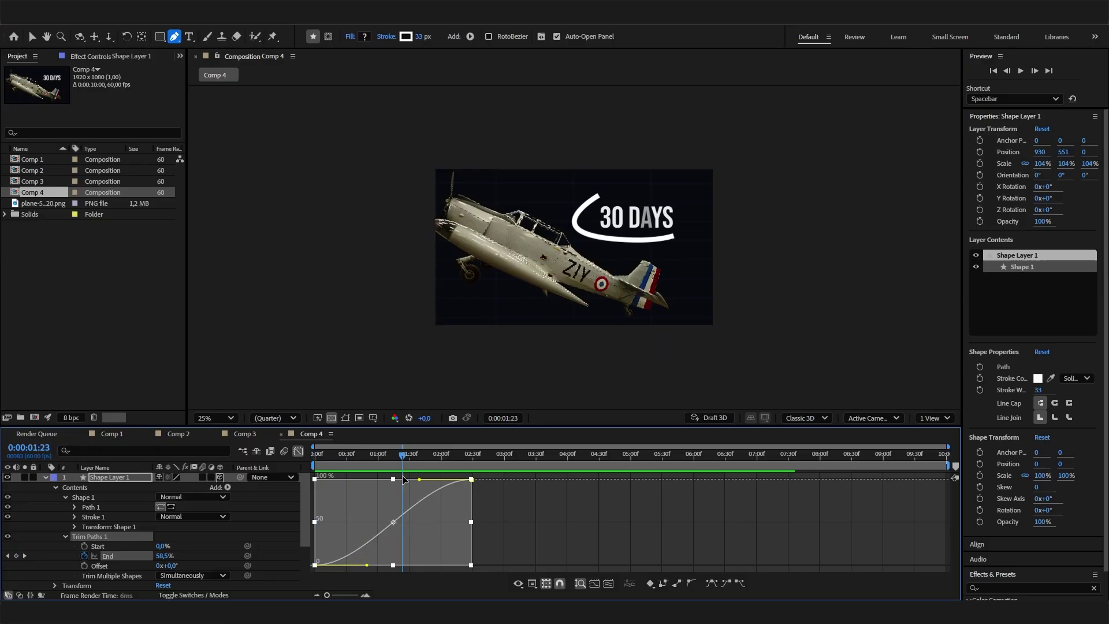
pyautogui.press('space')
pyautogui.click(298, 451)
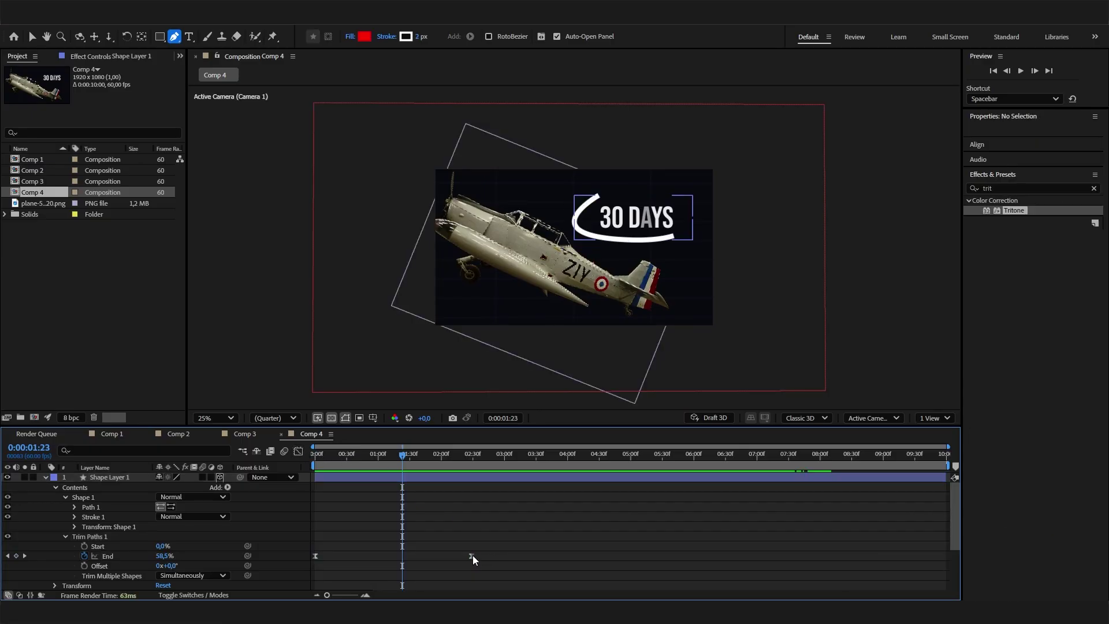
pyautogui.moveTo(471, 556); pyautogui.dragTo(410, 543)
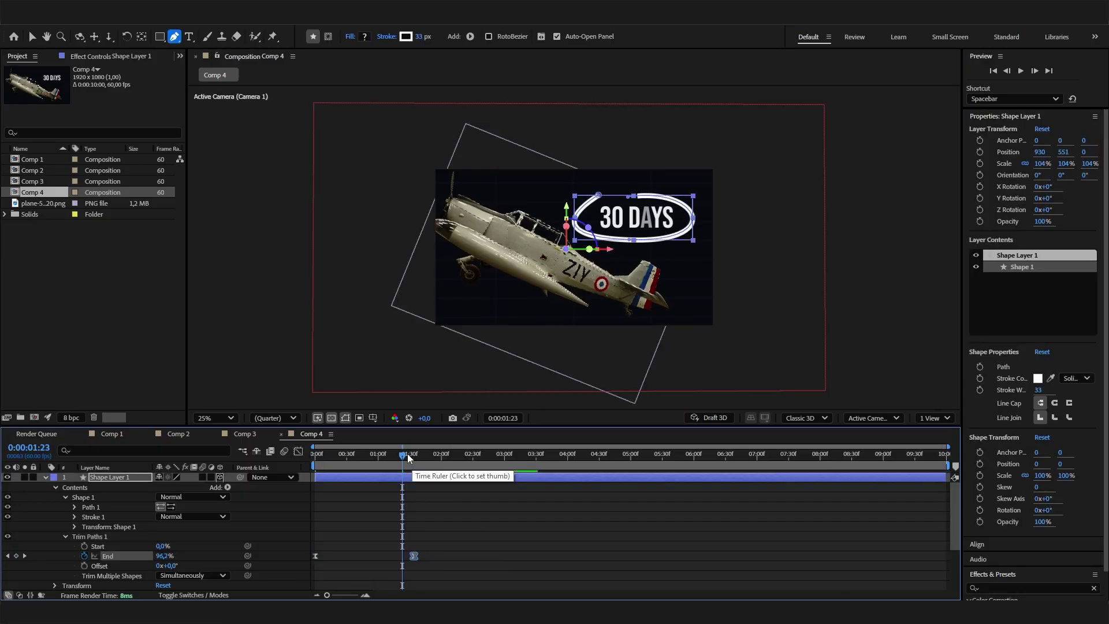
# Preview the faster draw-on animation and return to 0:00:01:10
pyautogui.press('Home')
pyautogui.press('space')
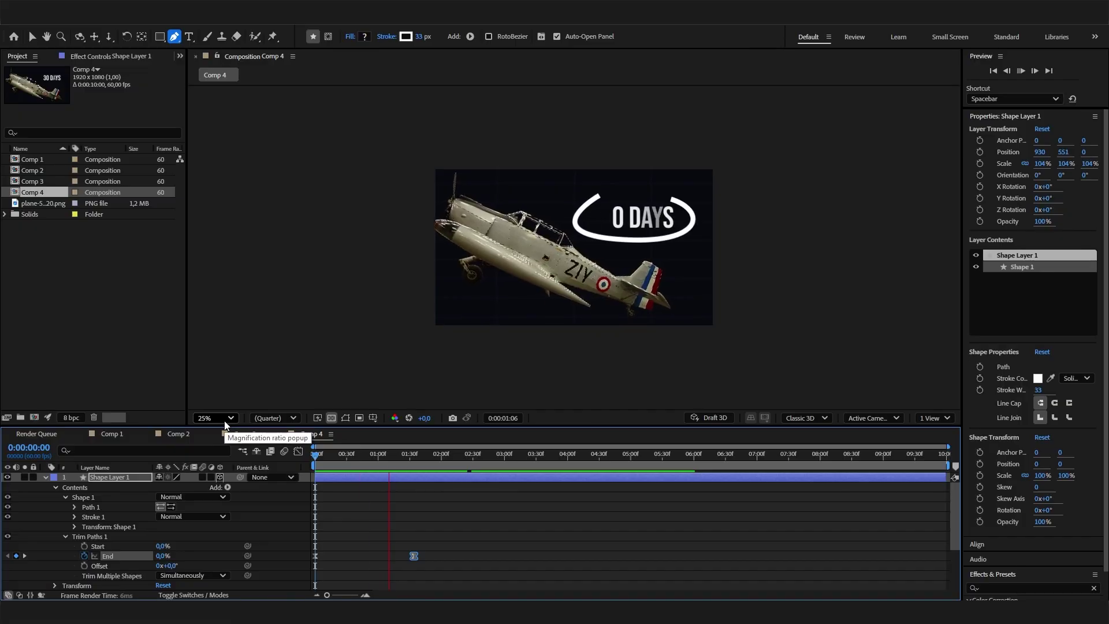
pyautogui.press('space')
pyautogui.moveTo(404, 452); pyautogui.dragTo(390, 455)
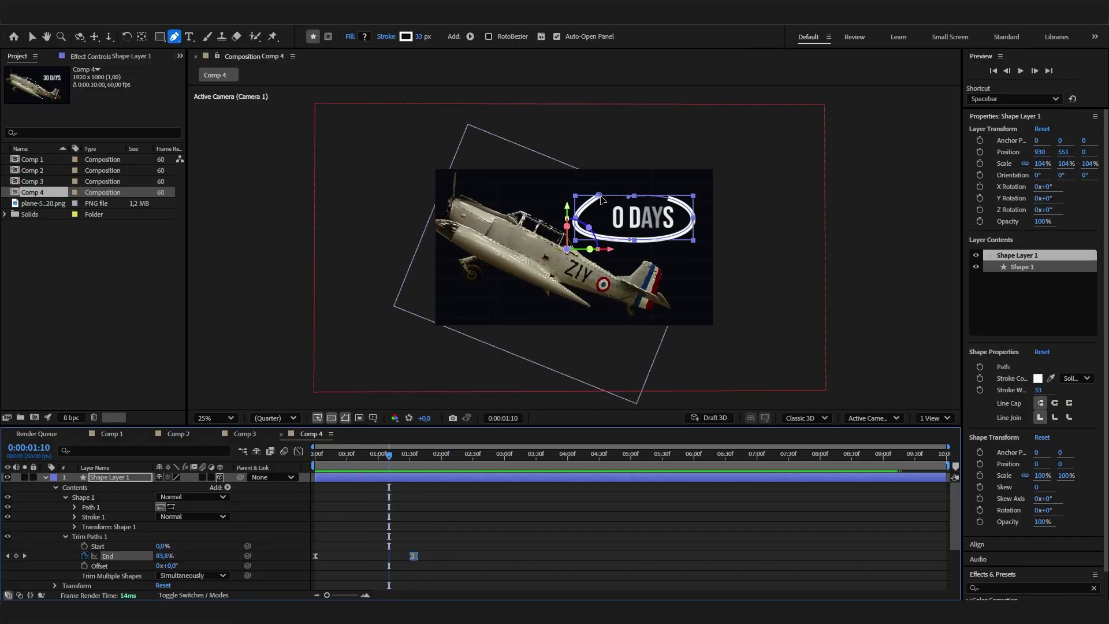
# Nudge the ellipse's top point right, bend its lower curve, then preview the result
pyautogui.click(602, 197)
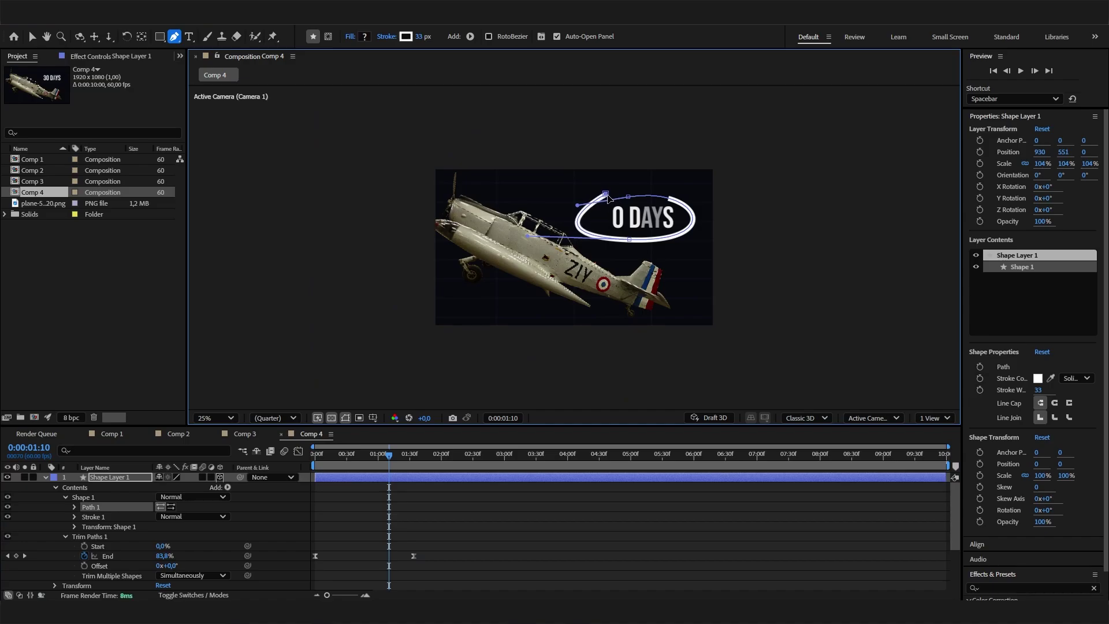
pyautogui.moveTo(411, 455); pyautogui.dragTo(452, 450)
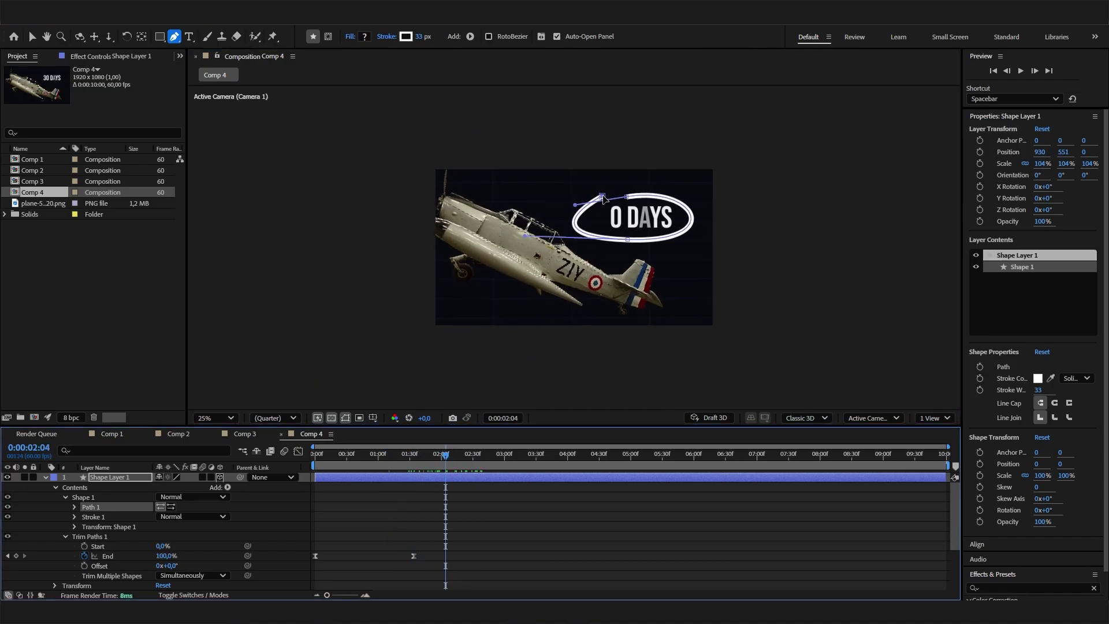
pyautogui.moveTo(603, 198); pyautogui.dragTo(602, 197)
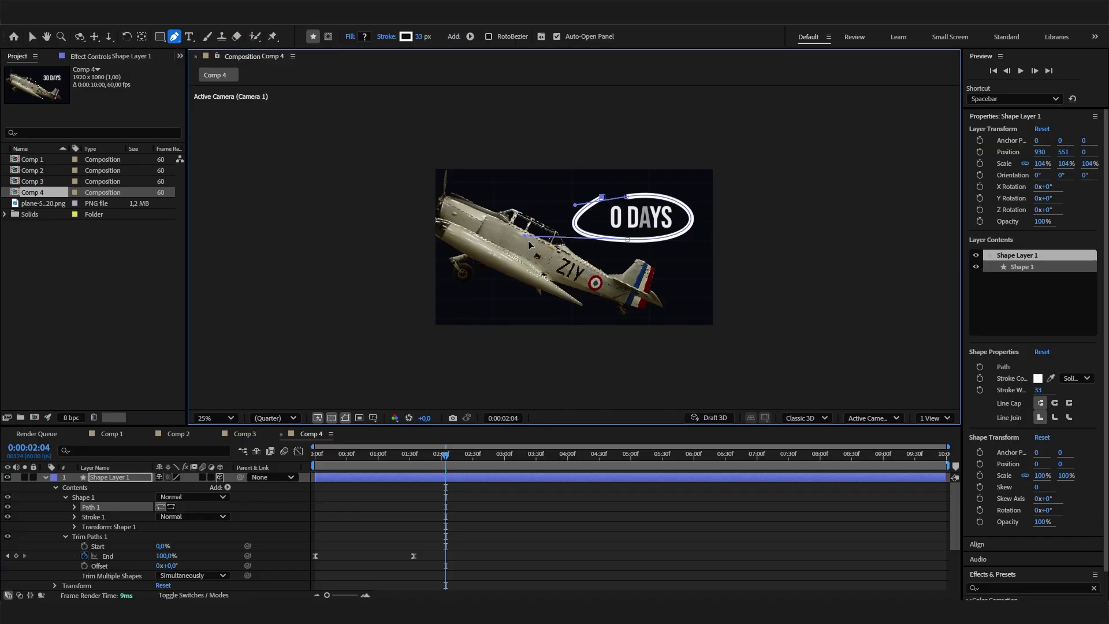
pyautogui.moveTo(528, 242); pyautogui.dragTo(546, 232)
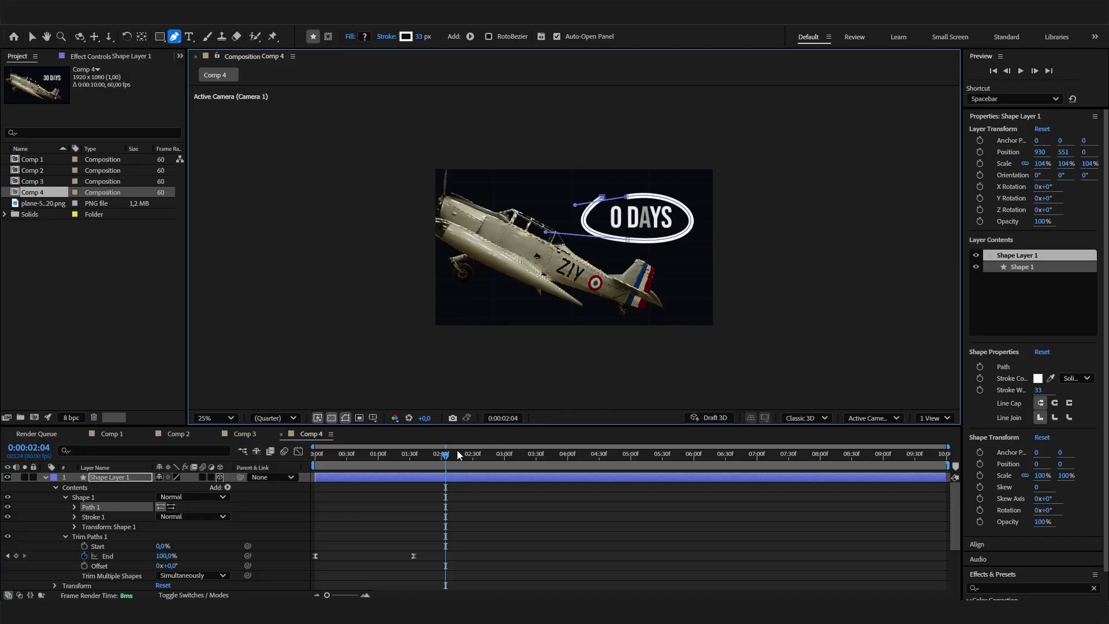
pyautogui.click(303, 466)
pyautogui.press('Home')
pyautogui.press('space')
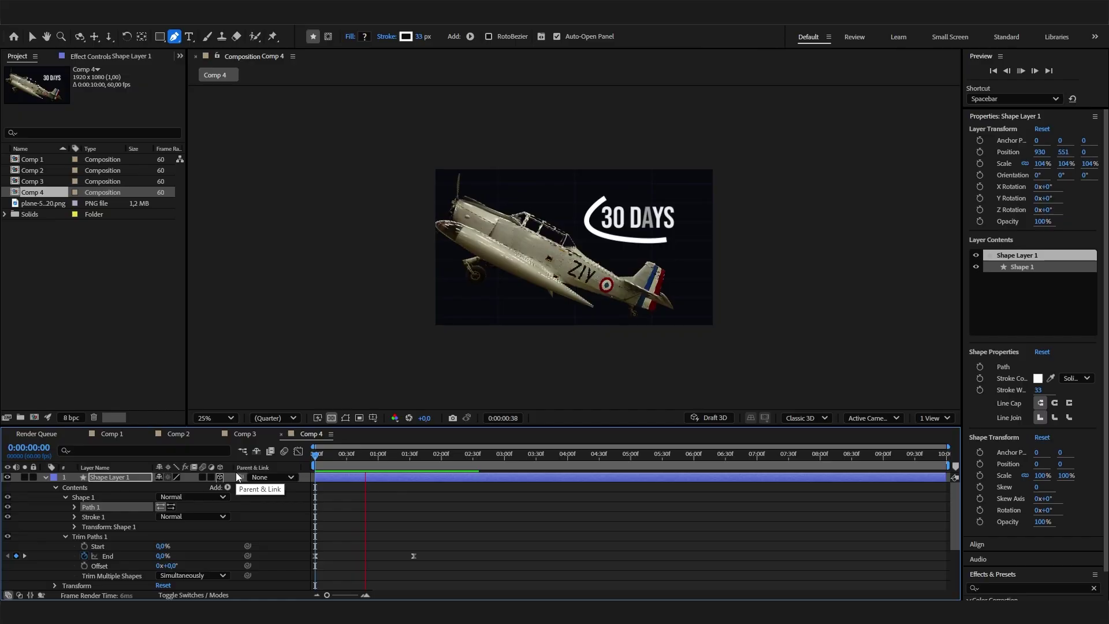
pyautogui.moveTo(339, 456); pyautogui.dragTo(422, 457)
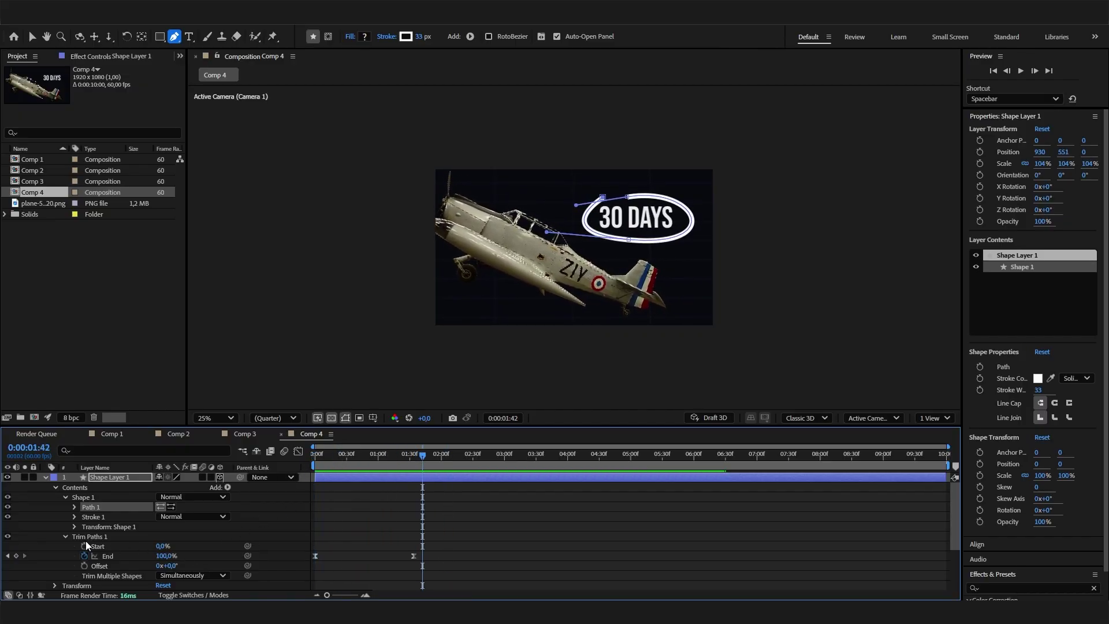
# Change the Stroke 1 colour of the ellipse to red
pyautogui.click(74, 506)
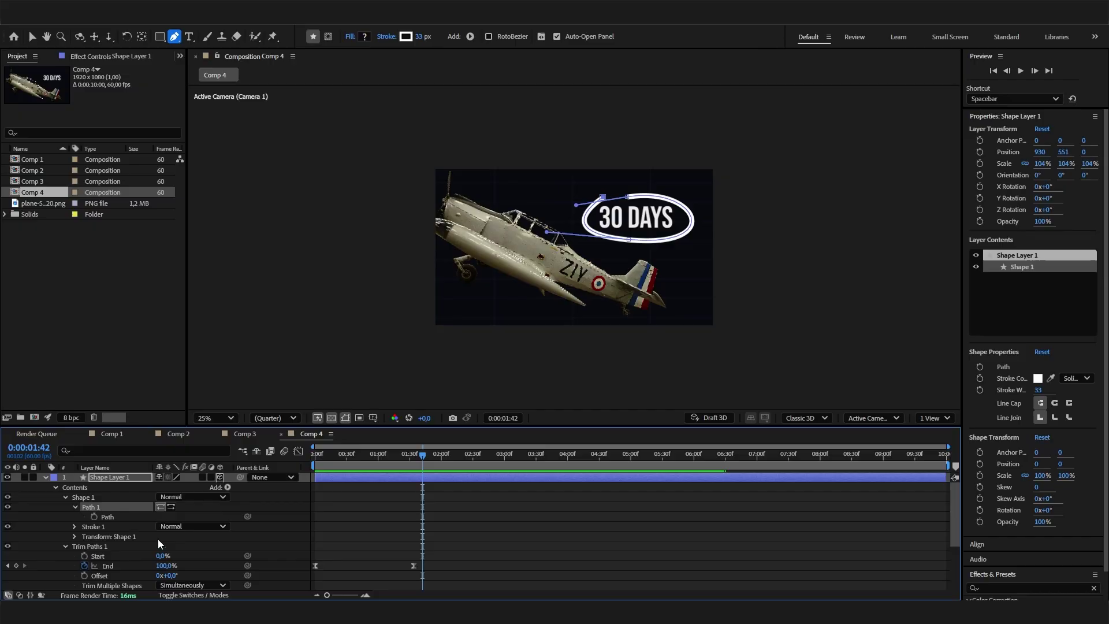
pyautogui.click(74, 526)
pyautogui.scroll(-2, 104, 532)
pyautogui.click(162, 506)
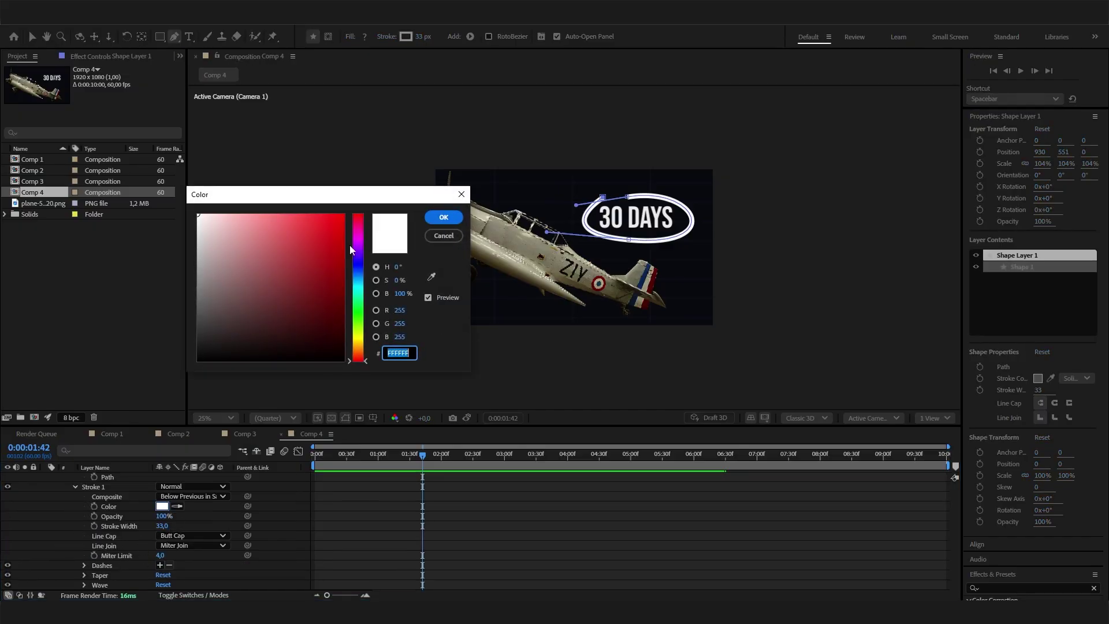
pyautogui.click(322, 229)
pyautogui.click(444, 217)
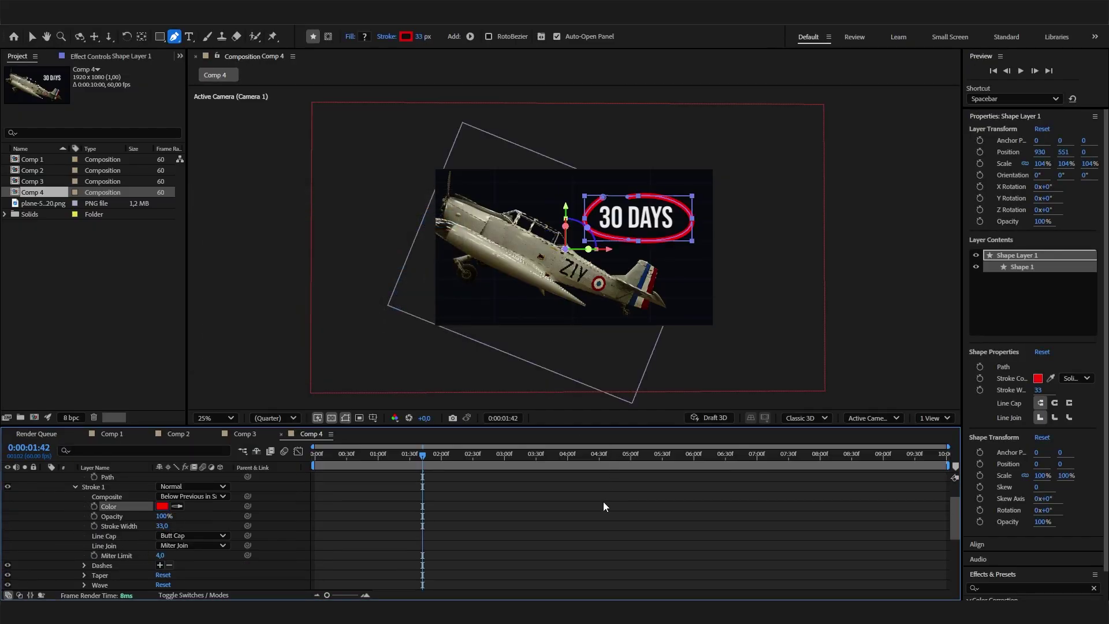
pyautogui.click(591, 497)
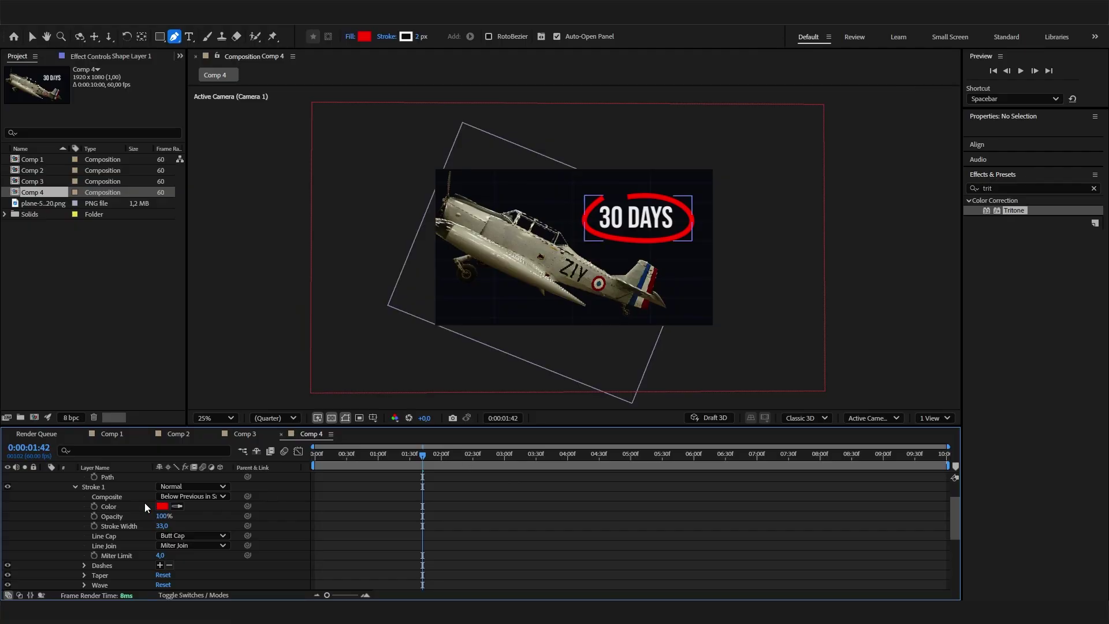
# Set the stroke taper Start Length to 12% and Start Ease to 72%, then preview
pyautogui.click(84, 575)
pyautogui.scroll(-3, 84, 575)
pyautogui.moveTo(422, 454); pyautogui.dragTo(364, 455)
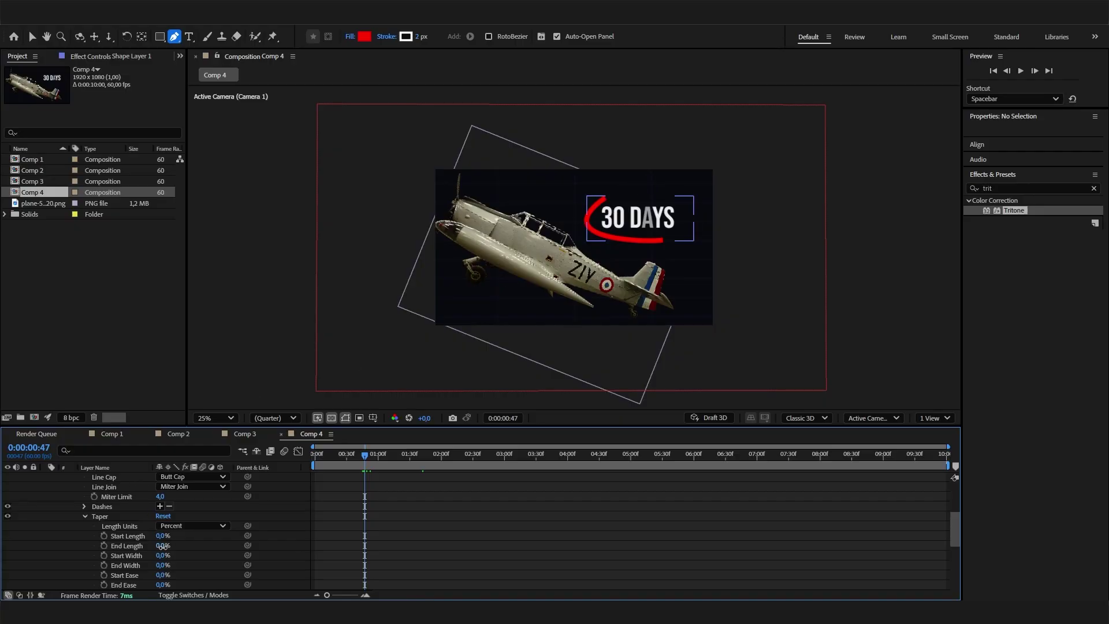
pyautogui.click(163, 546)
pyautogui.moveTo(163, 536); pyautogui.dragTo(173, 536)
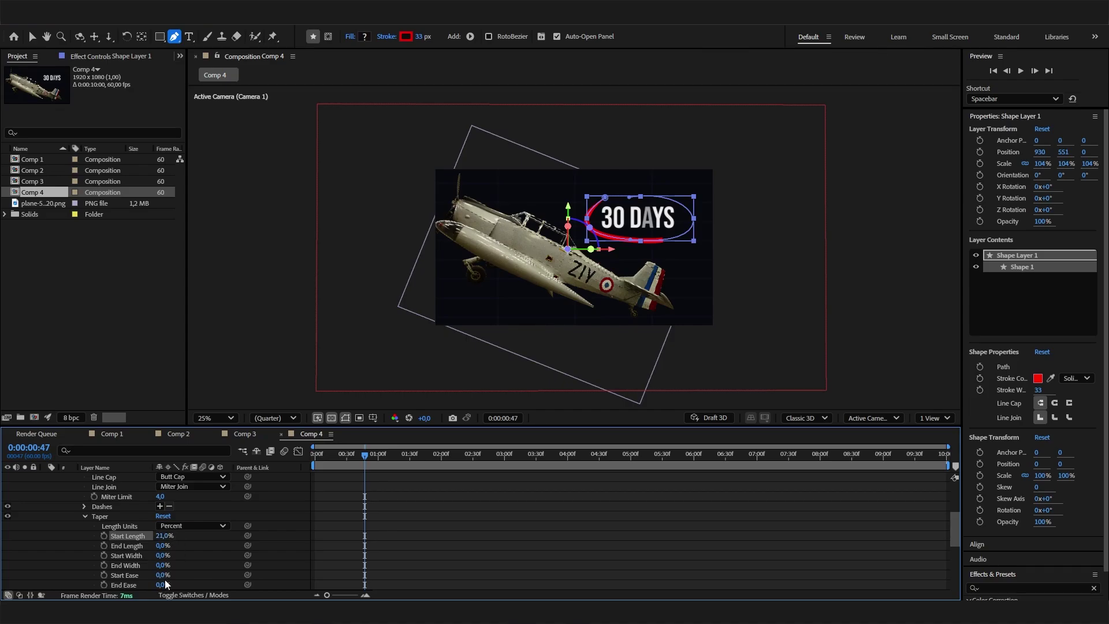
pyautogui.moveTo(162, 575); pyautogui.dragTo(248, 565)
pyautogui.click(455, 528)
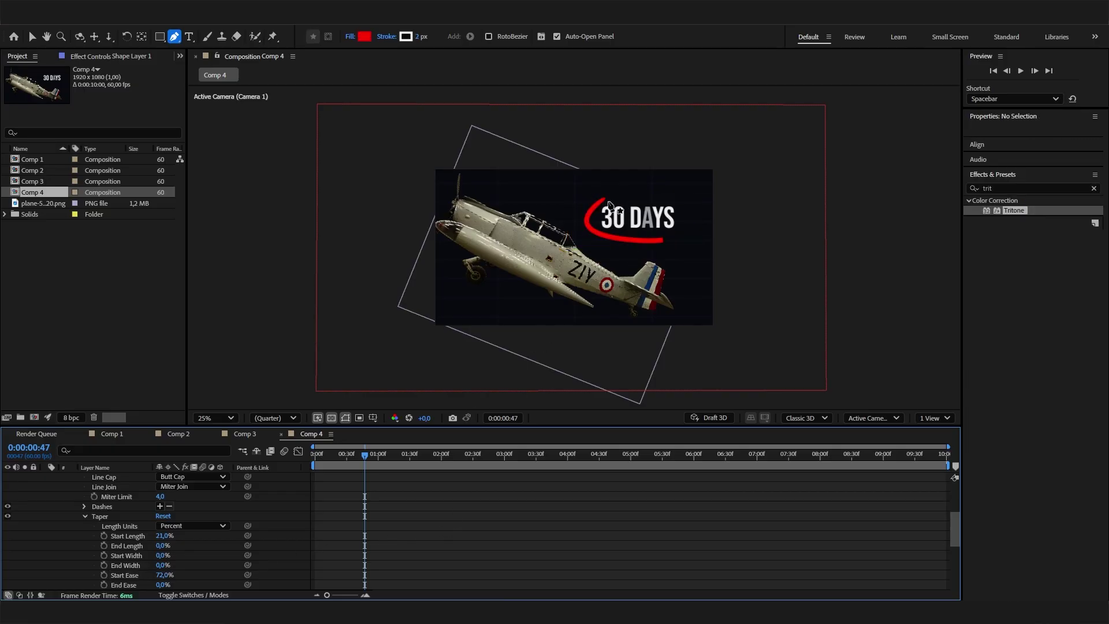
pyautogui.press('Home')
pyautogui.press('space')
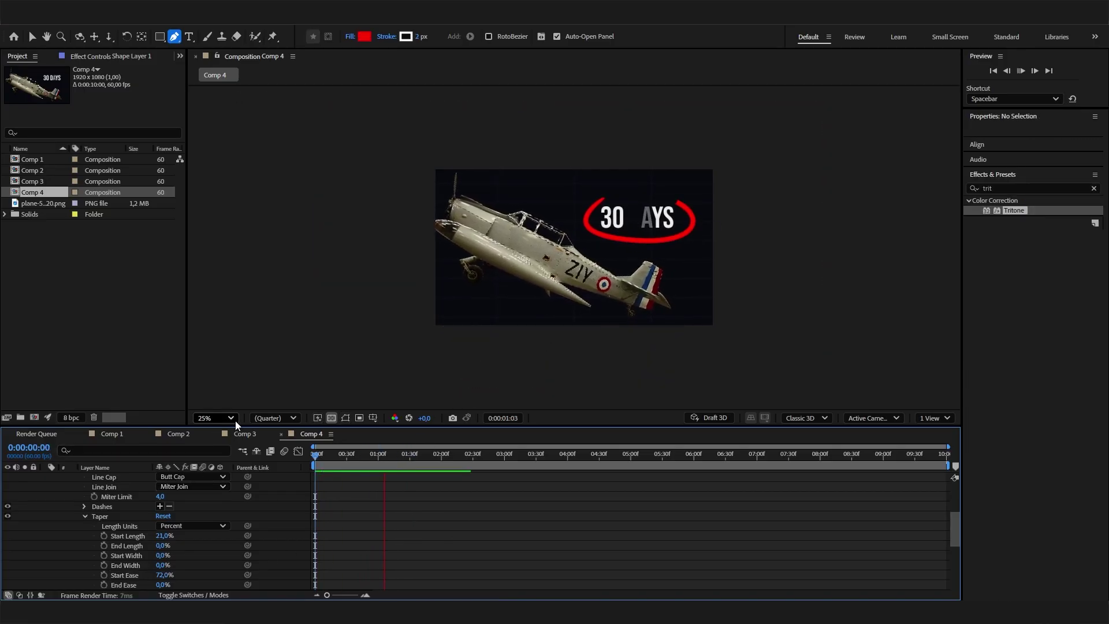
pyautogui.press('space')
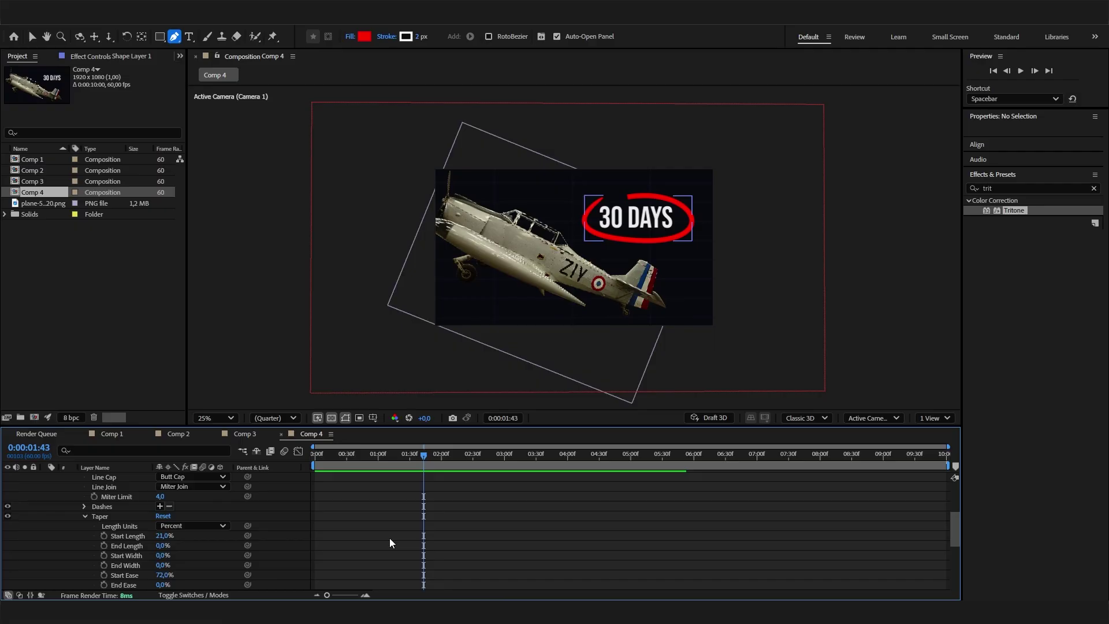
# Set the Stroke 1 Line Cap to Round Cap and preview the animation
pyautogui.scroll(1, 123, 518)
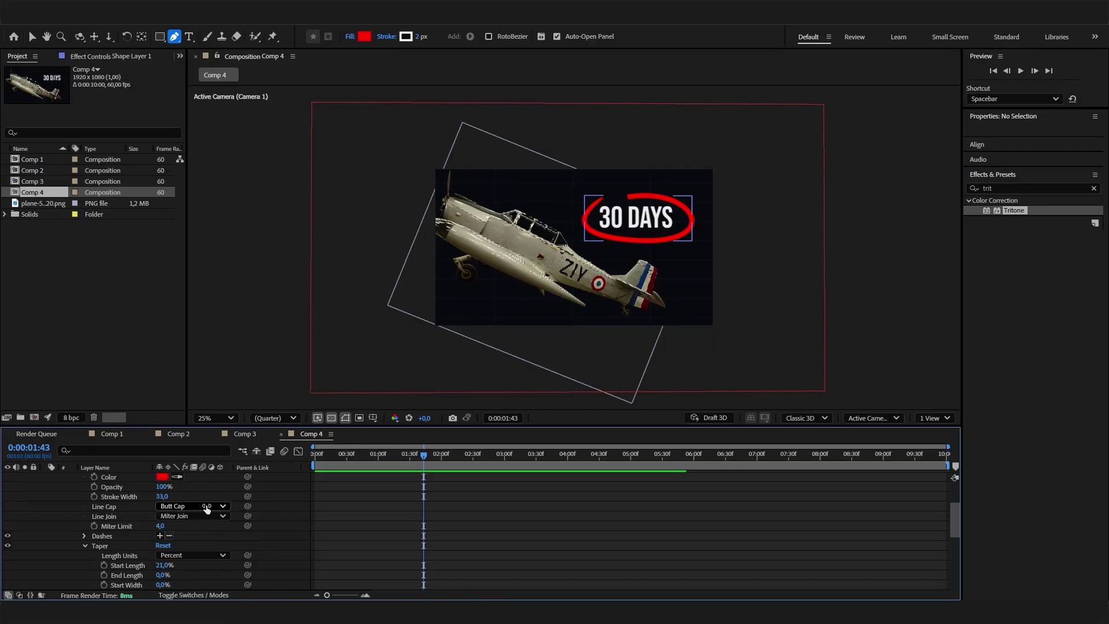
pyautogui.click(202, 506)
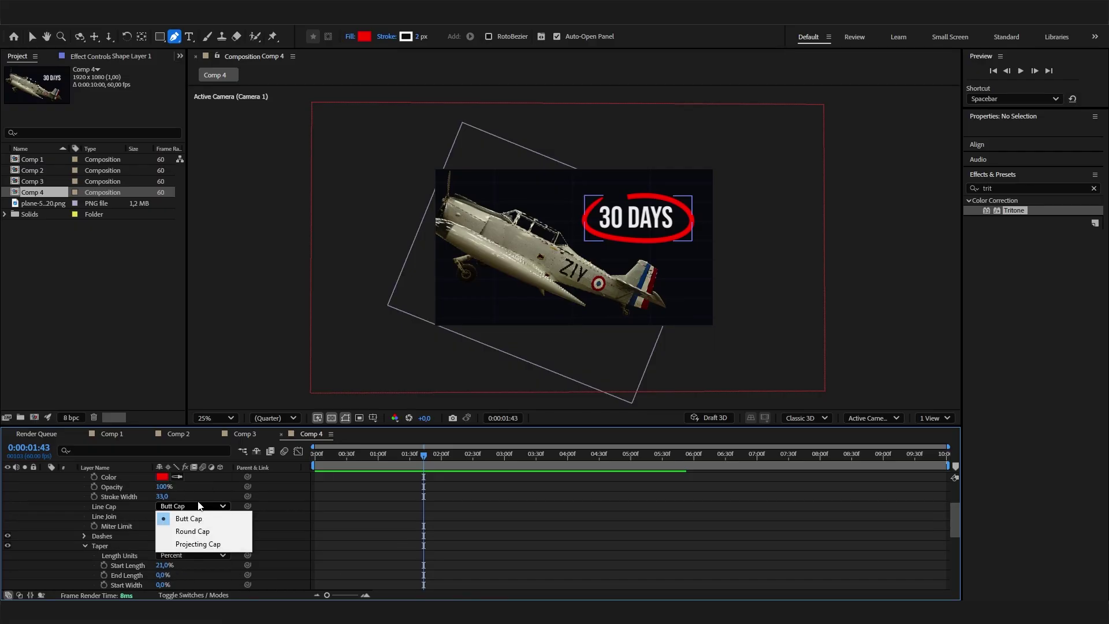
pyautogui.click(187, 533)
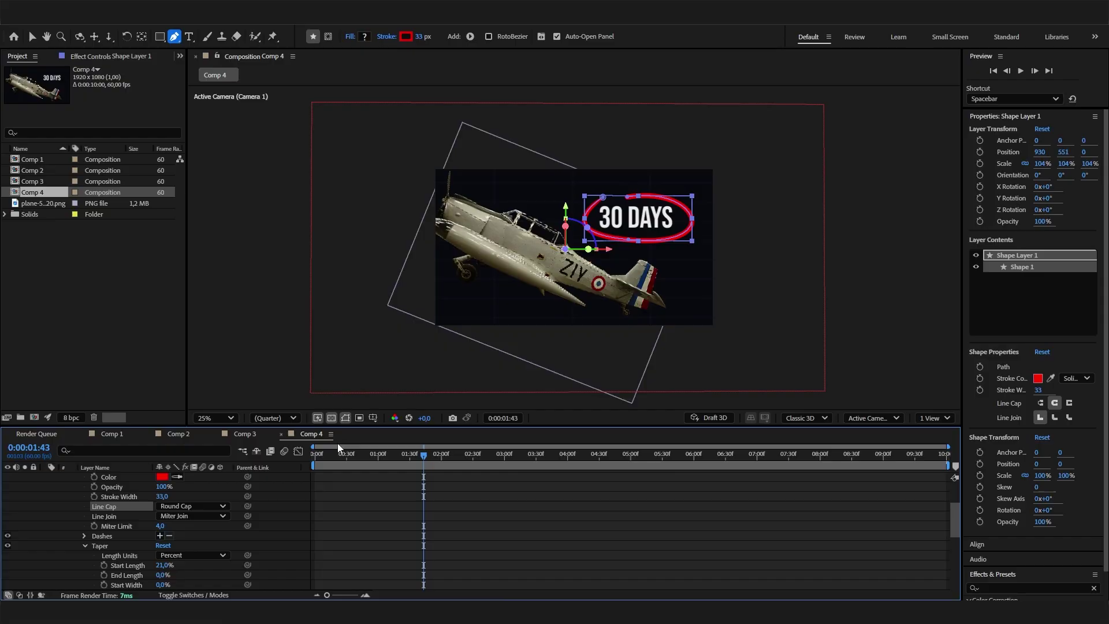
pyautogui.press('Home')
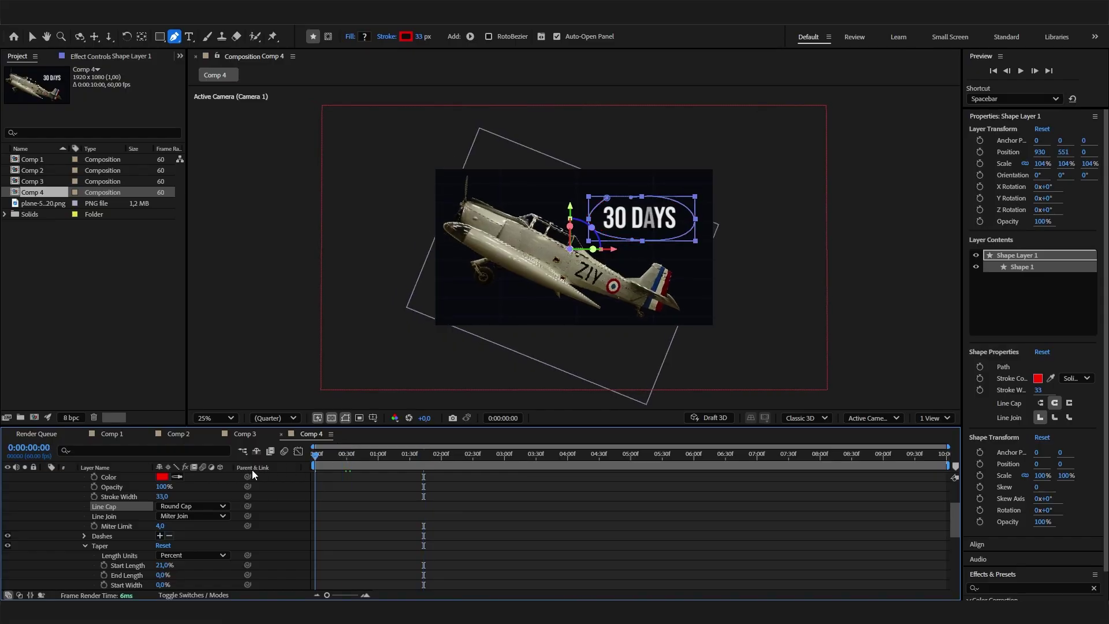
pyautogui.press('space')
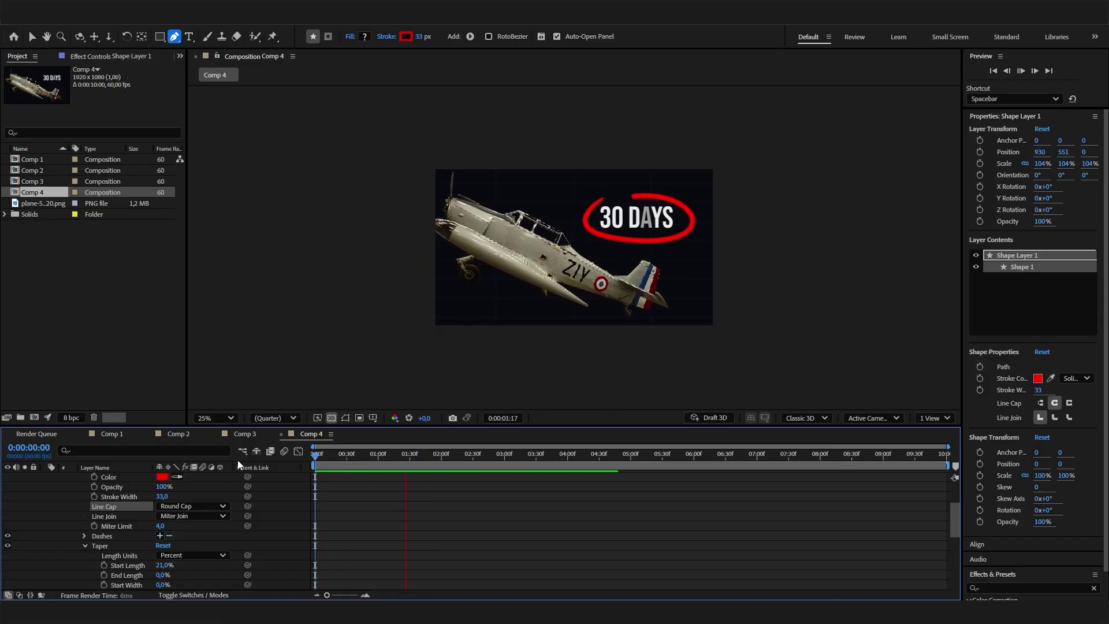
pyautogui.press('space')
pyautogui.click(179, 438)
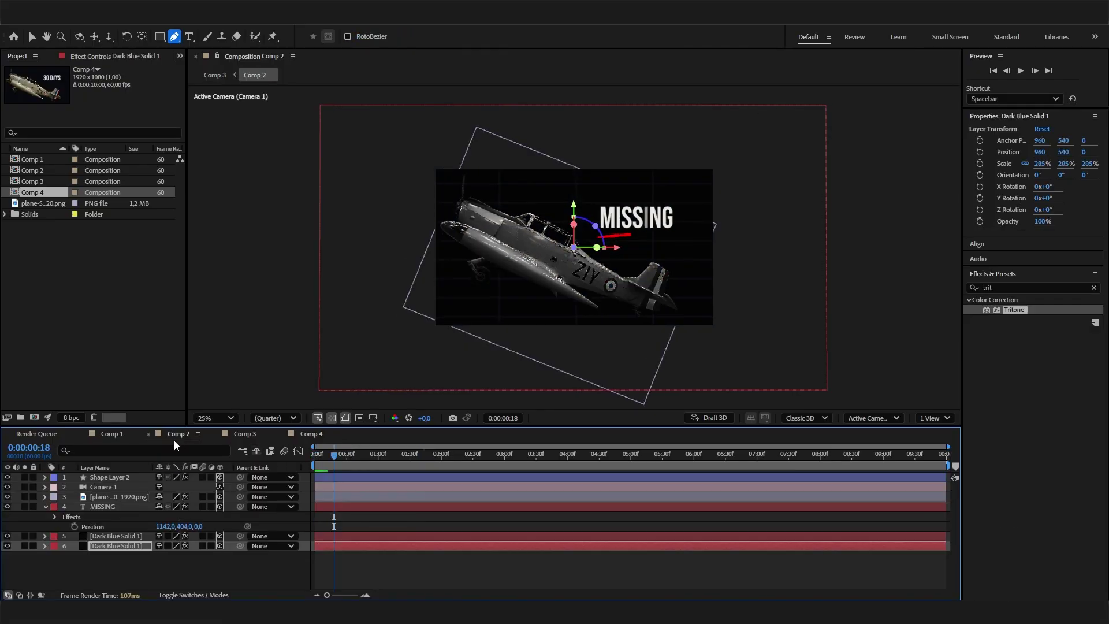
pyautogui.click(120, 435)
pyautogui.moveTo(363, 460); pyautogui.dragTo(420, 454)
pyautogui.click(556, 529)
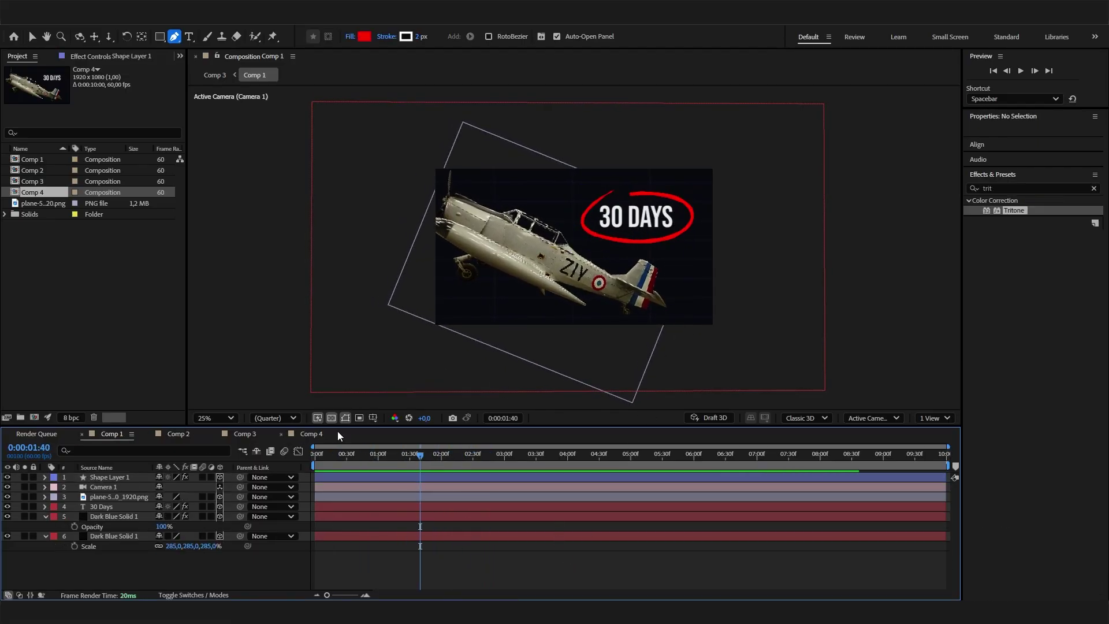
pyautogui.moveTo(361, 454); pyautogui.dragTo(531, 454)
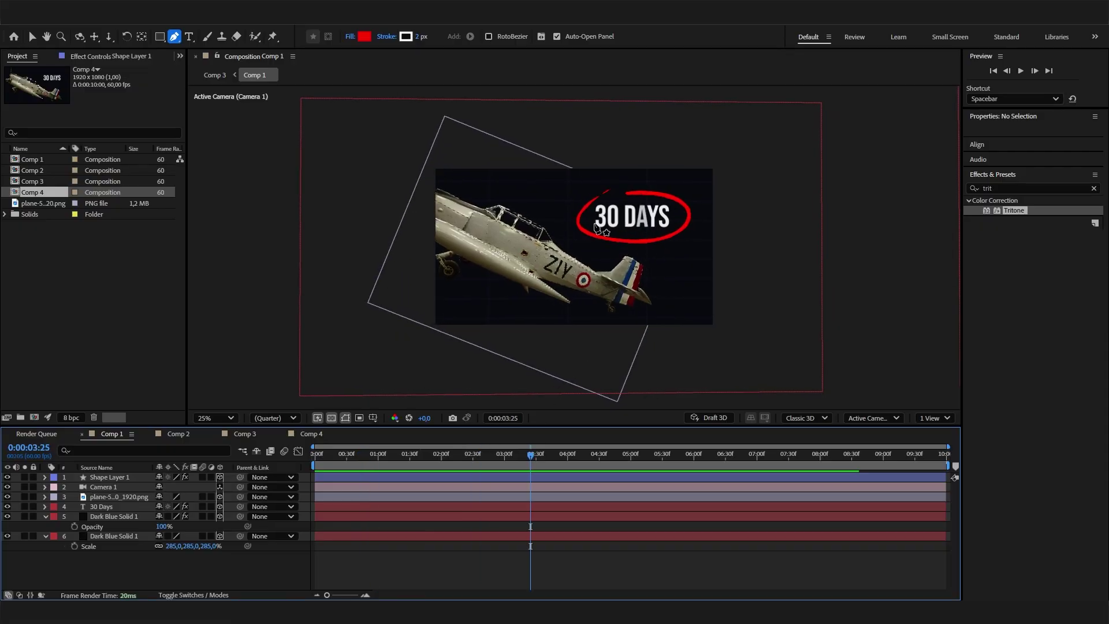
pyautogui.click(311, 434)
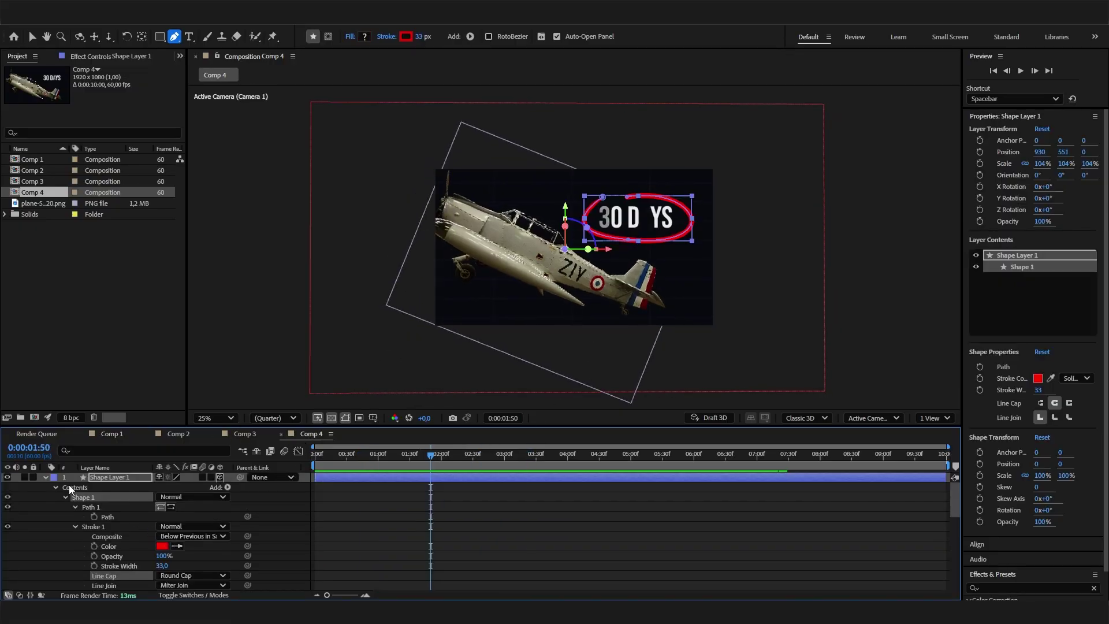
pyautogui.click(45, 477)
pyautogui.click(103, 487)
pyautogui.click(119, 476)
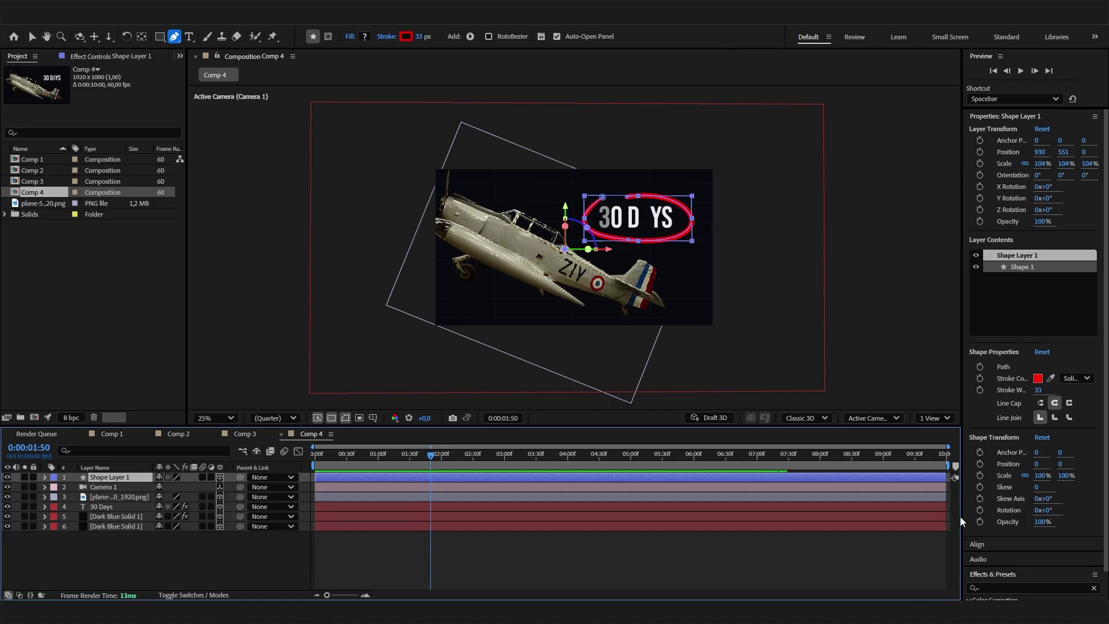
# Search 'rough' in Effects & Presets and apply Roughen Edges to Shape Layer 1
pyautogui.click(997, 587)
pyautogui.write('trit')
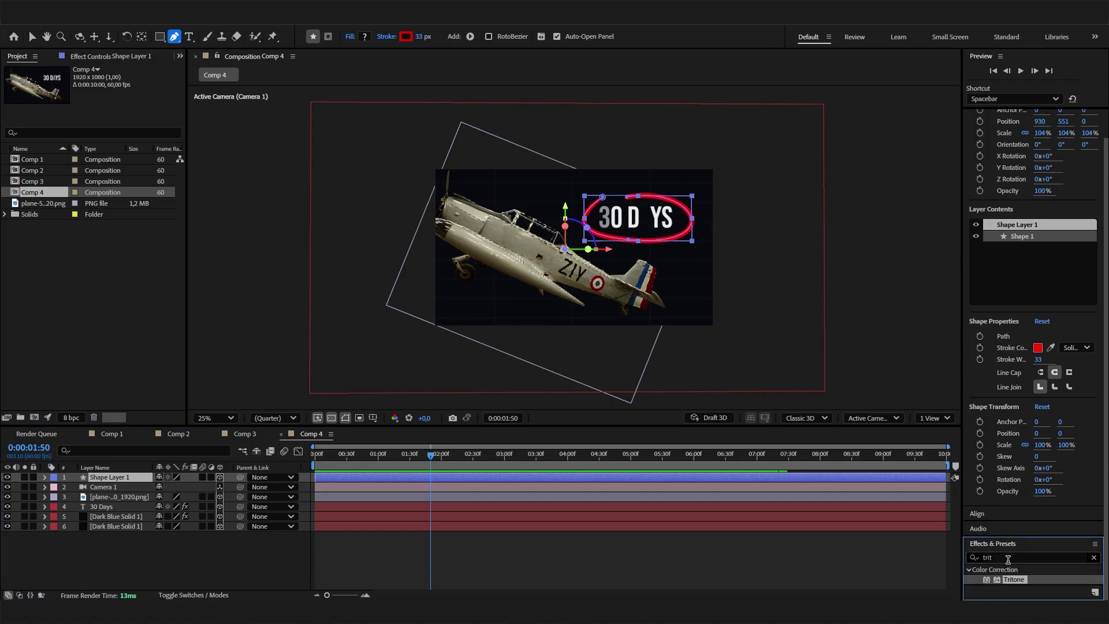
pyautogui.doubleClick(1009, 558)
pyautogui.write('ro')
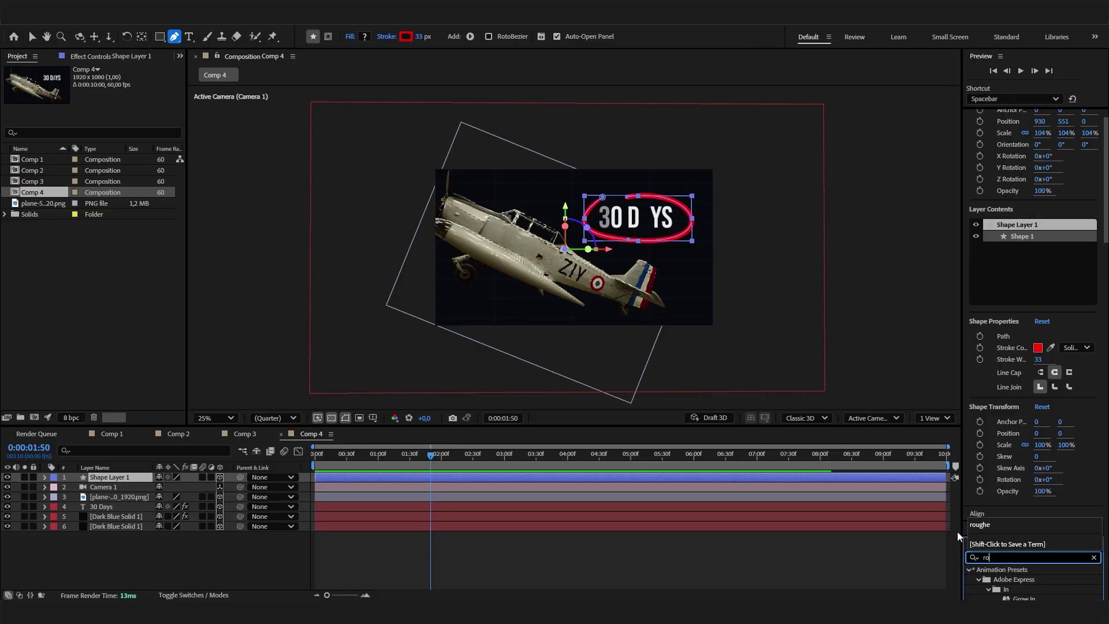
pyautogui.write('ugh')
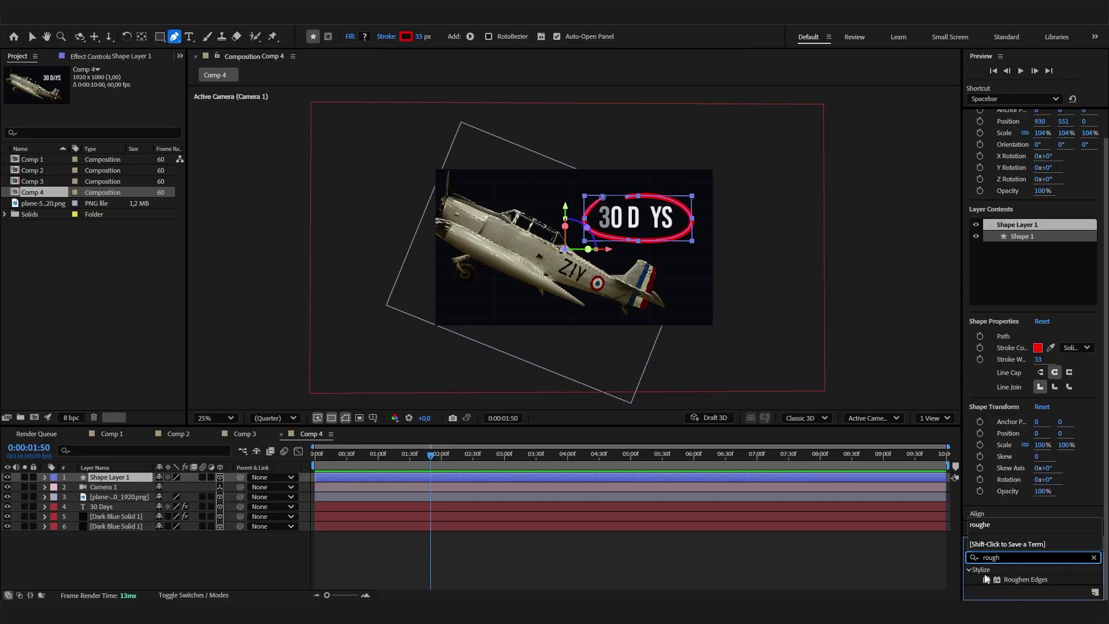
pyautogui.moveTo(1037, 586); pyautogui.dragTo(115, 477)
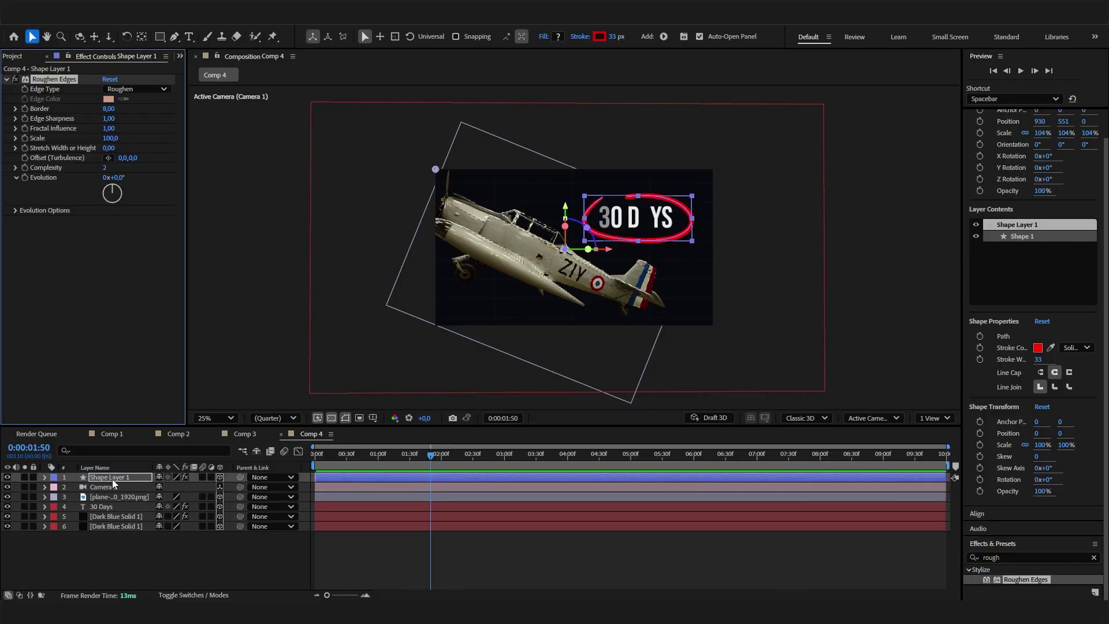
# Return the playhead to the comp start and reselect Shape Layer 1
pyautogui.click(468, 526)
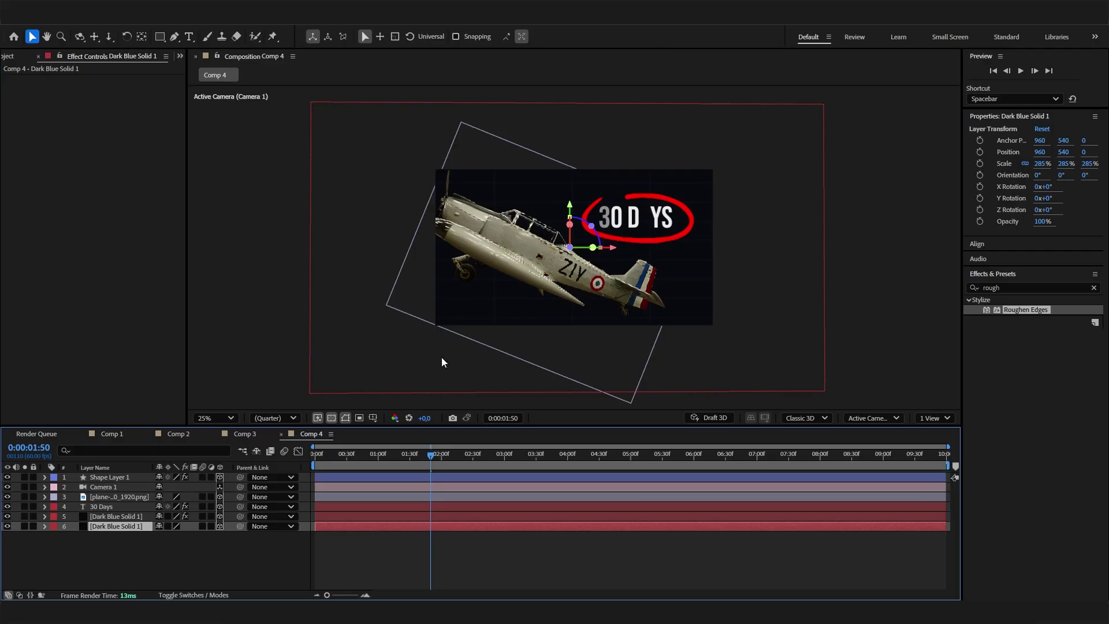
pyautogui.moveTo(393, 459); pyautogui.dragTo(262, 462)
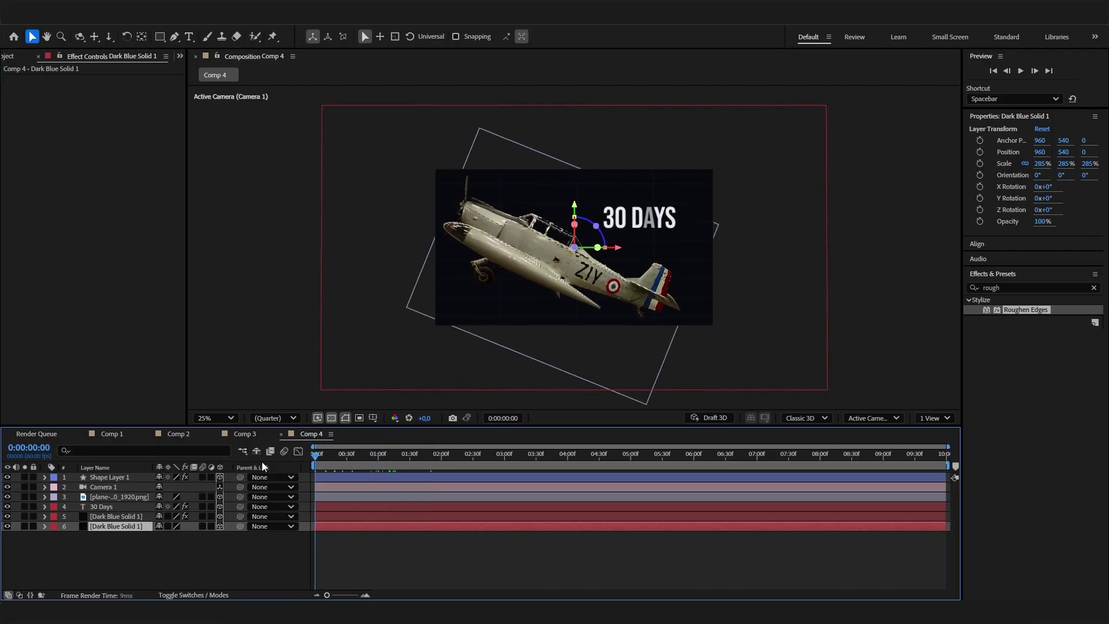
pyautogui.click(138, 477)
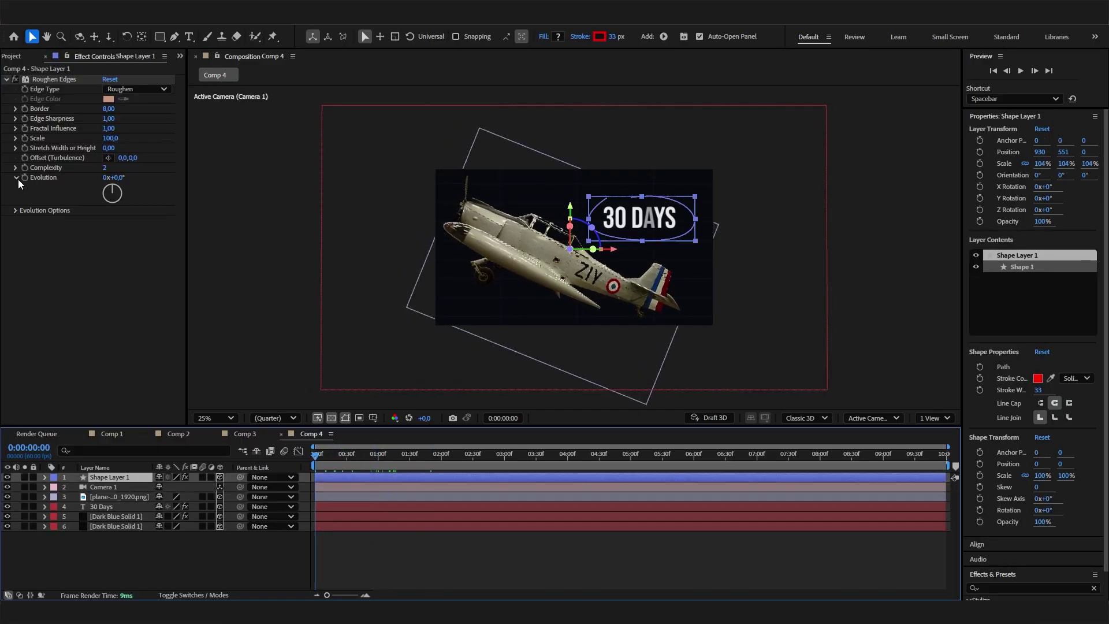
# Keyframe Roughen Edges Evolution, raising it at the comp's end, and preview the animation
pyautogui.click(24, 178)
pyautogui.moveTo(386, 455); pyautogui.dragTo(948, 455)
pyautogui.moveTo(119, 186); pyautogui.dragTo(123, 194)
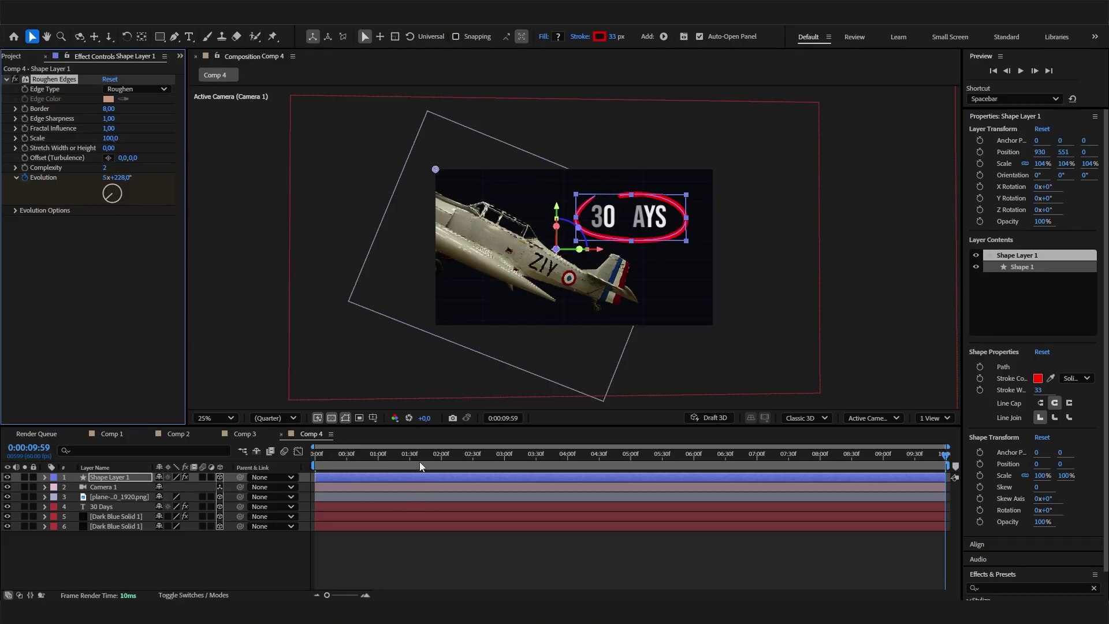
pyautogui.press('space')
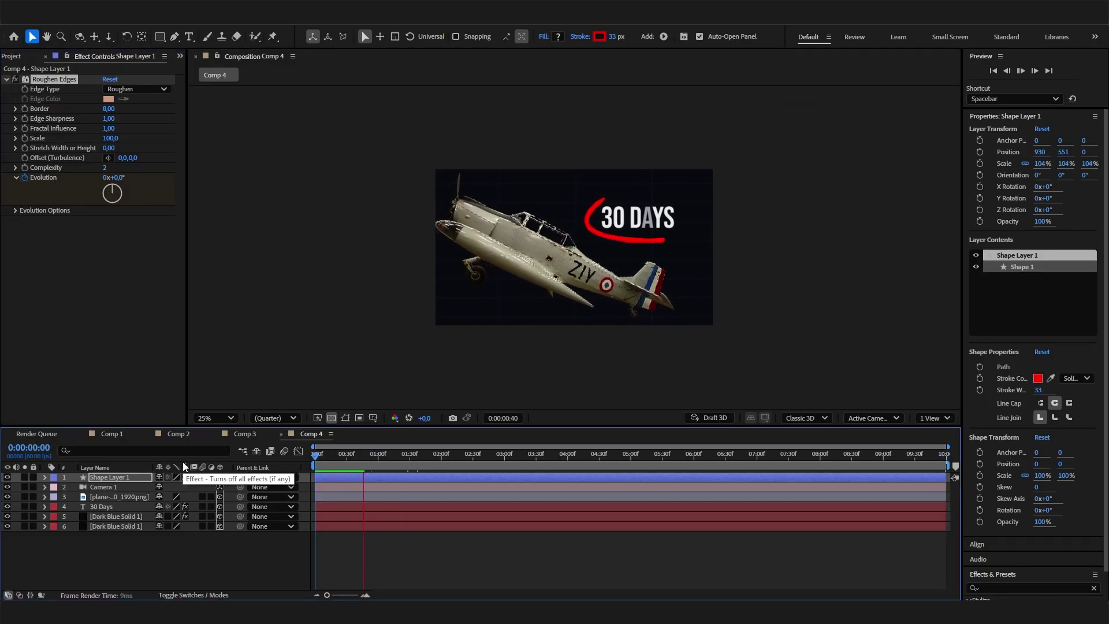
pyautogui.press('space')
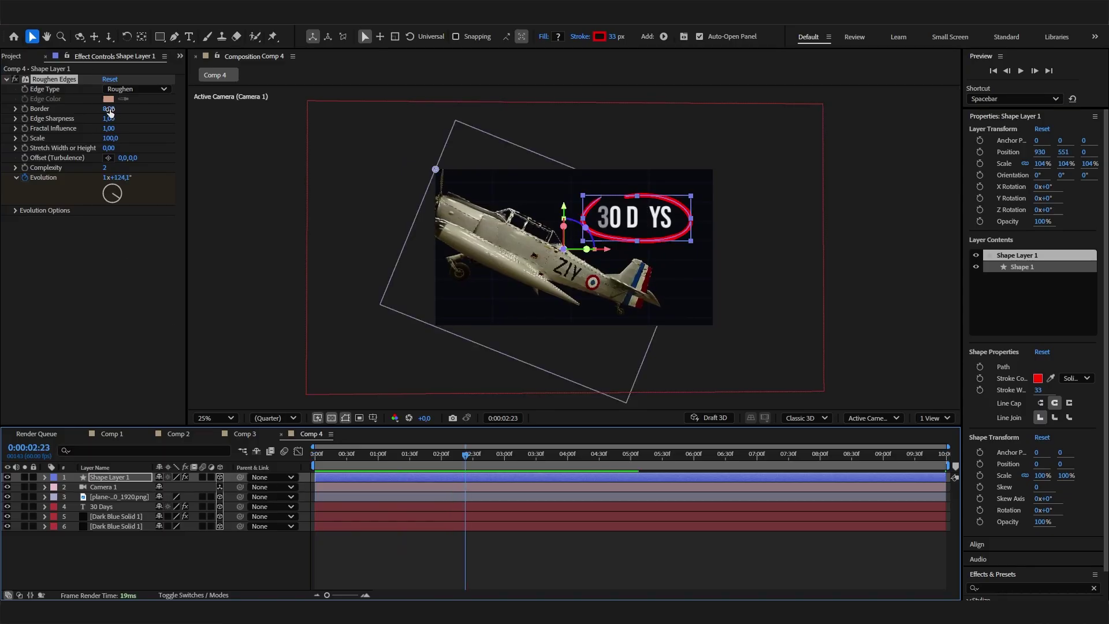
# Increase the roughen Border to 25.3 with Scale 10 and preview the rougher stroke
pyautogui.moveTo(109, 109); pyautogui.dragTo(44, 148)
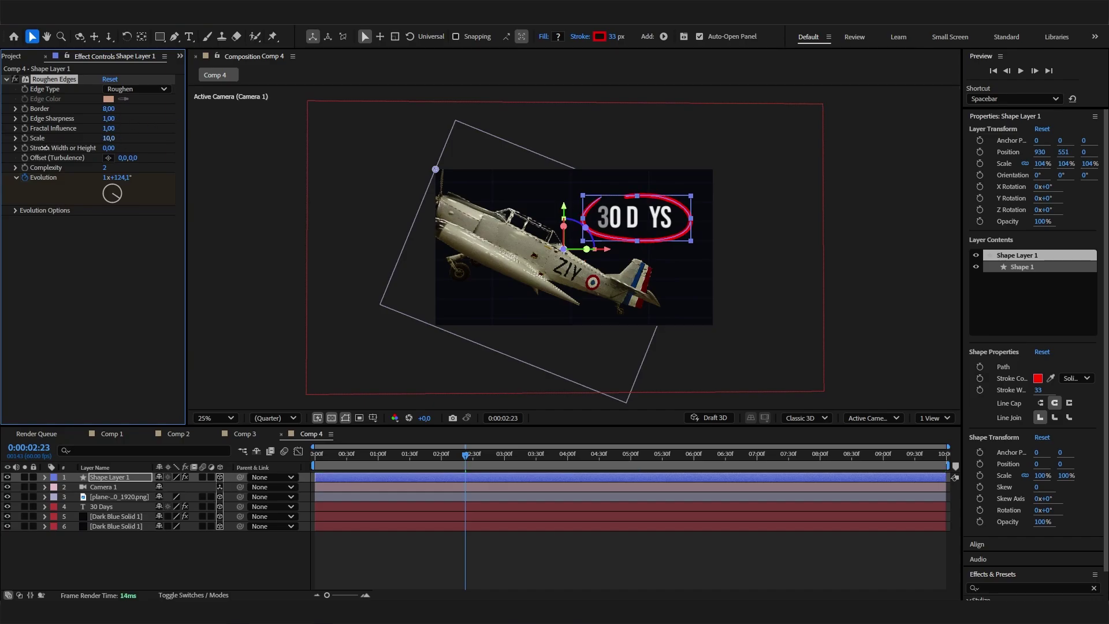
pyautogui.click(388, 556)
pyautogui.scroll(2, 537, 325)
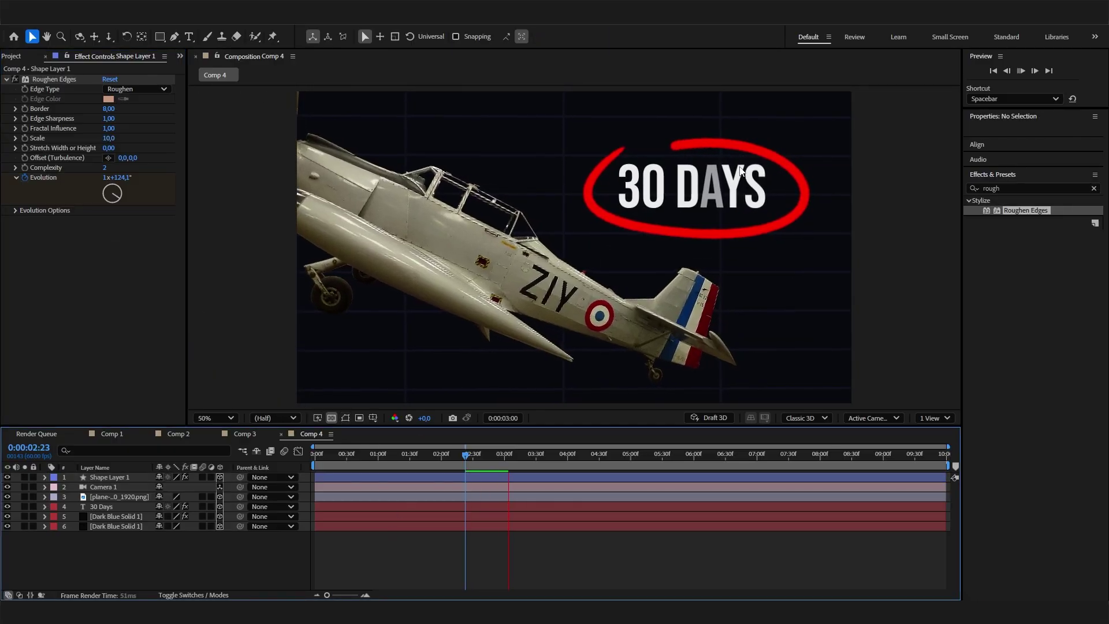
pyautogui.press('space')
pyautogui.click(104, 108)
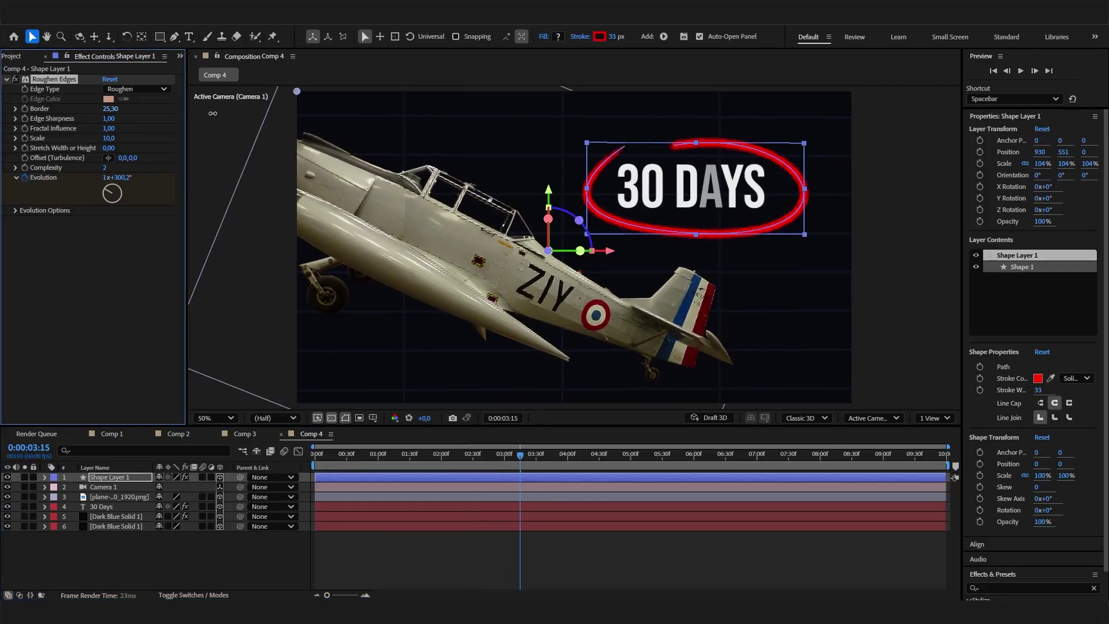